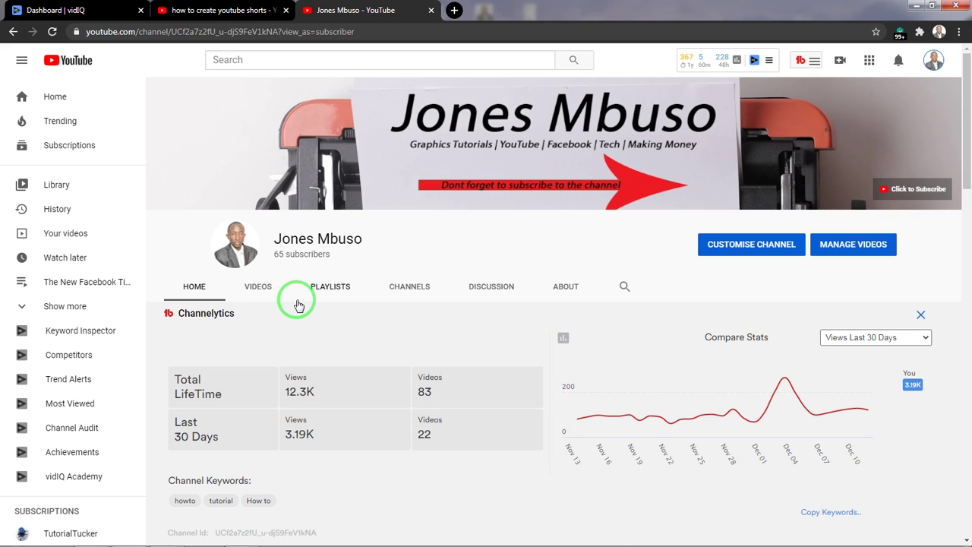
Minimize the YouTube browser window to reveal the Windows desktop
{"action": "left_click", "coordinate": [915, 6]}
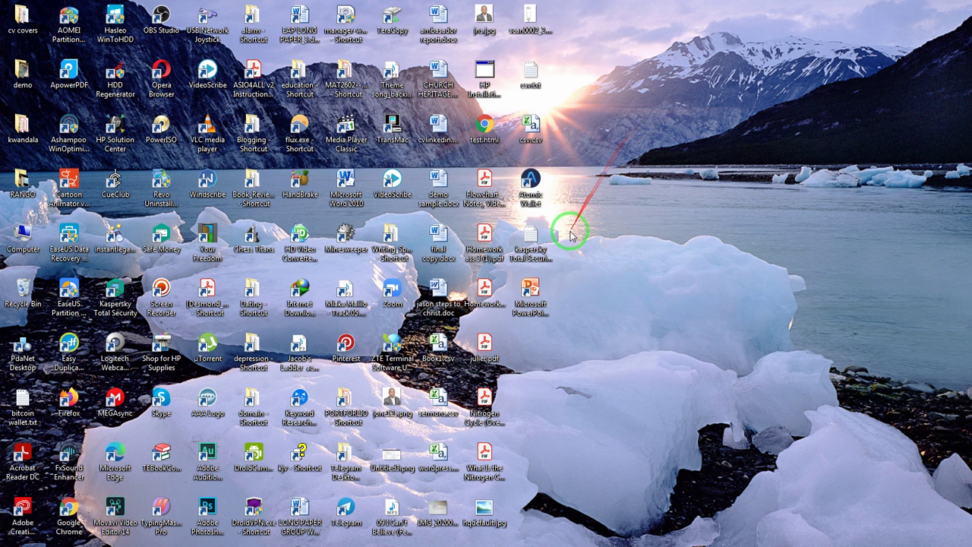
Launch PowerPoint from its desktop shortcut to get a blank Presentation1
{"action": "double_click", "coordinate": [533, 286]}
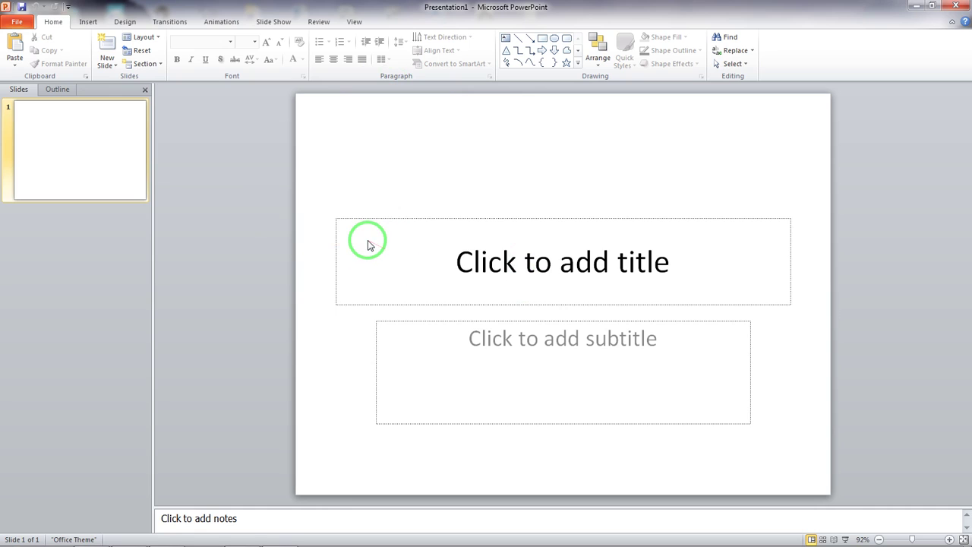
Set the slides to Portrait, On-screen Show (16:9), 5.63 × 10 inches, in Page Setup
{"action": "left_click", "coordinate": [132, 24]}
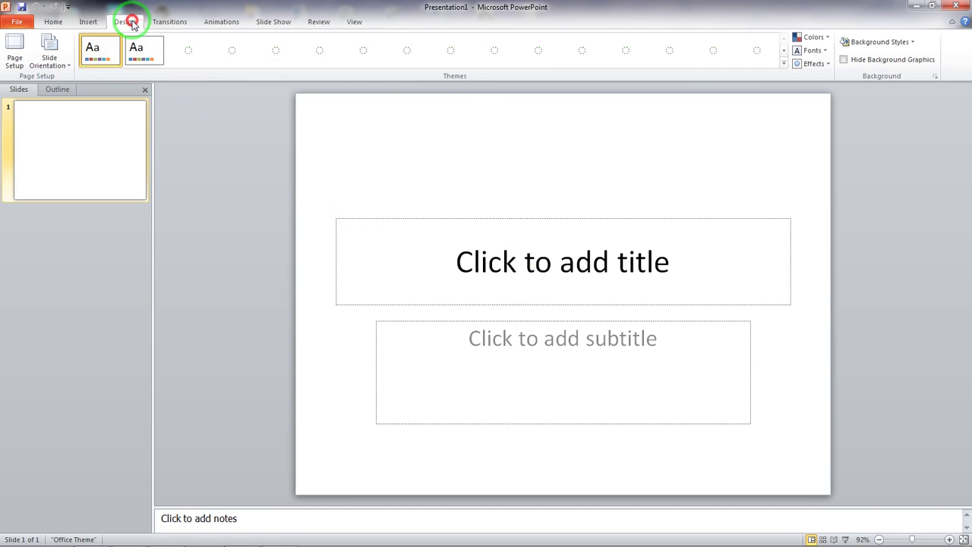
{"action": "left_click", "coordinate": [15, 57]}
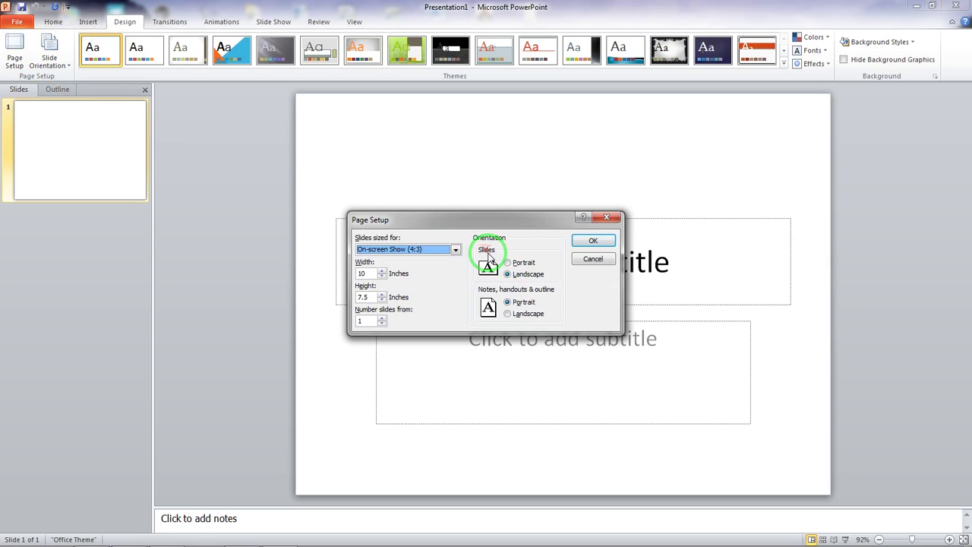
{"action": "left_click", "coordinate": [508, 263]}
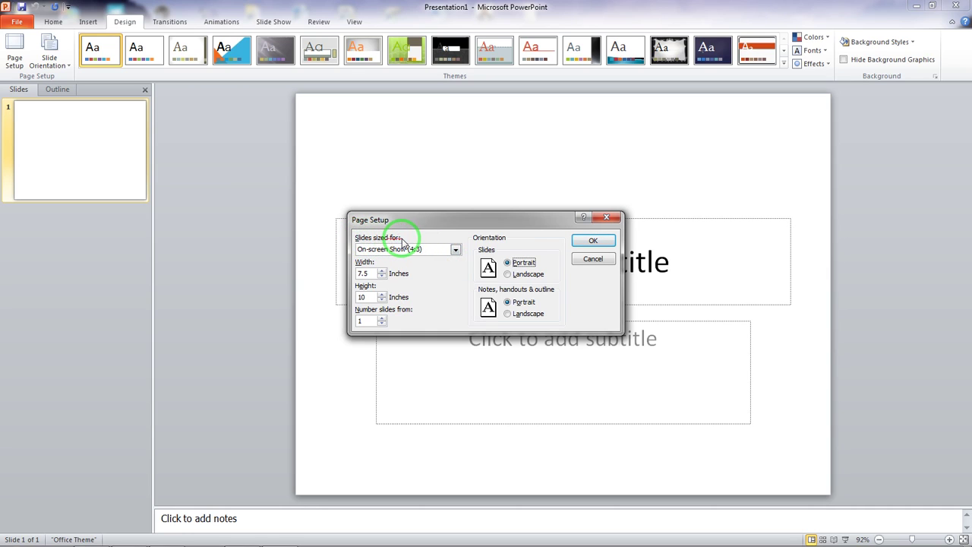
{"action": "left_click", "coordinate": [455, 249]}
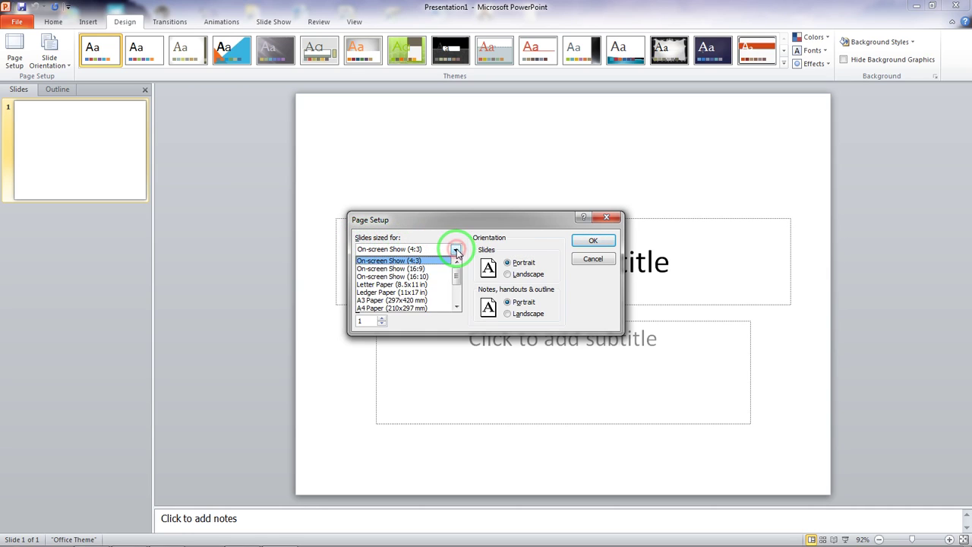
{"action": "left_click", "coordinate": [424, 268]}
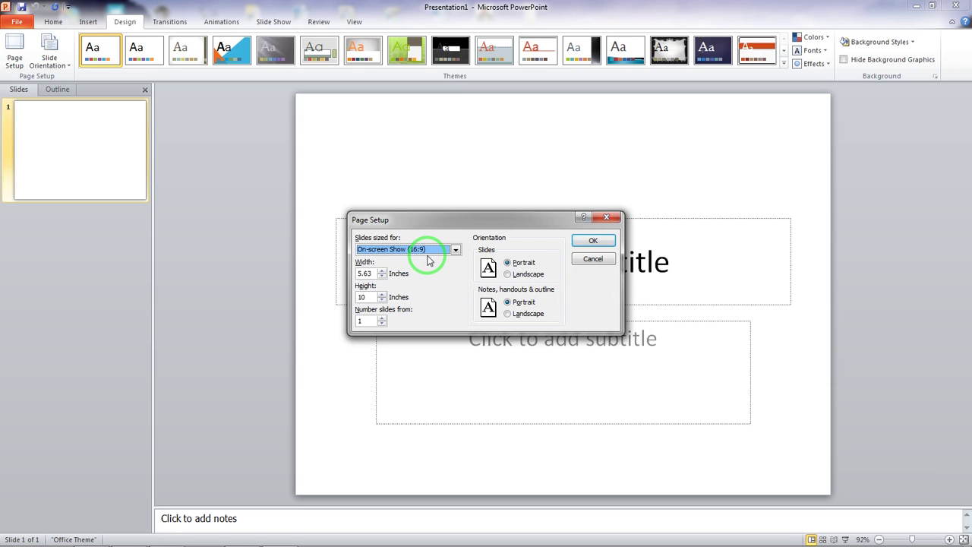
{"action": "left_click_drag", "start_coordinate": [463, 221], "coordinate": [559, 101]}
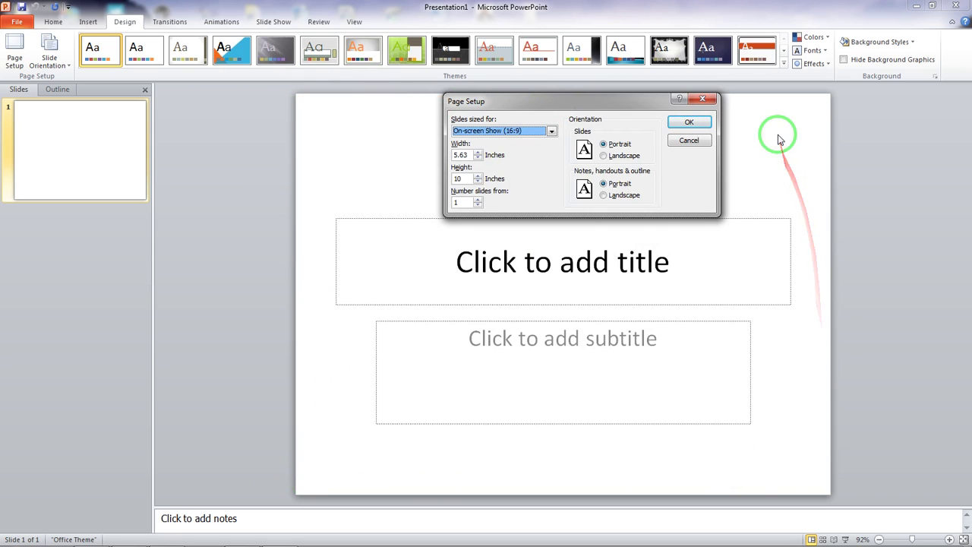
{"action": "left_click", "coordinate": [688, 124]}
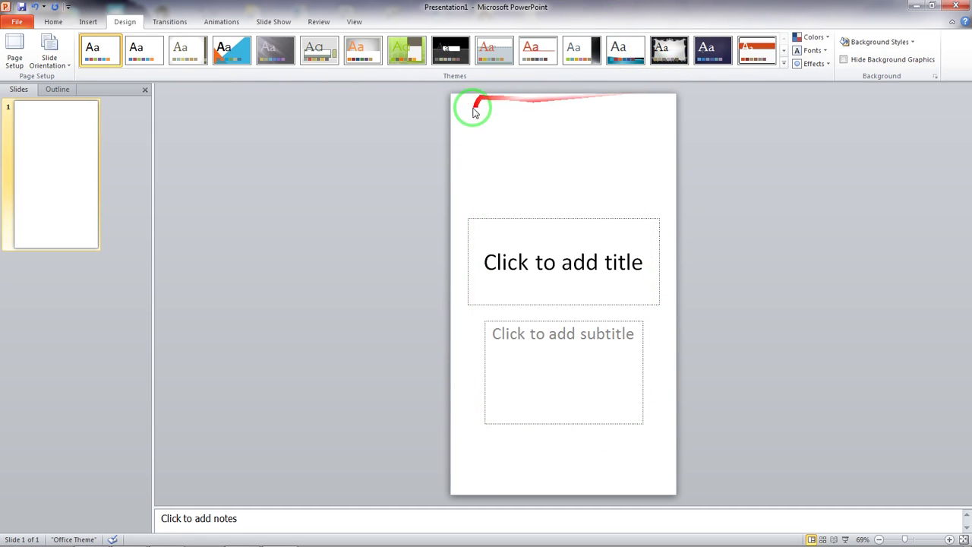
{"action": "left_click", "coordinate": [846, 540]}
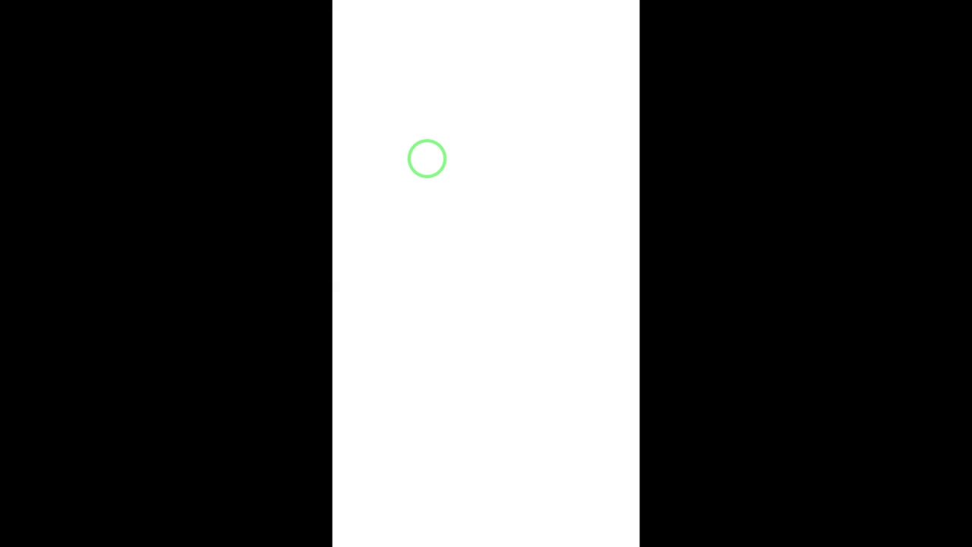
{"action": "key", "text": "Escape"}
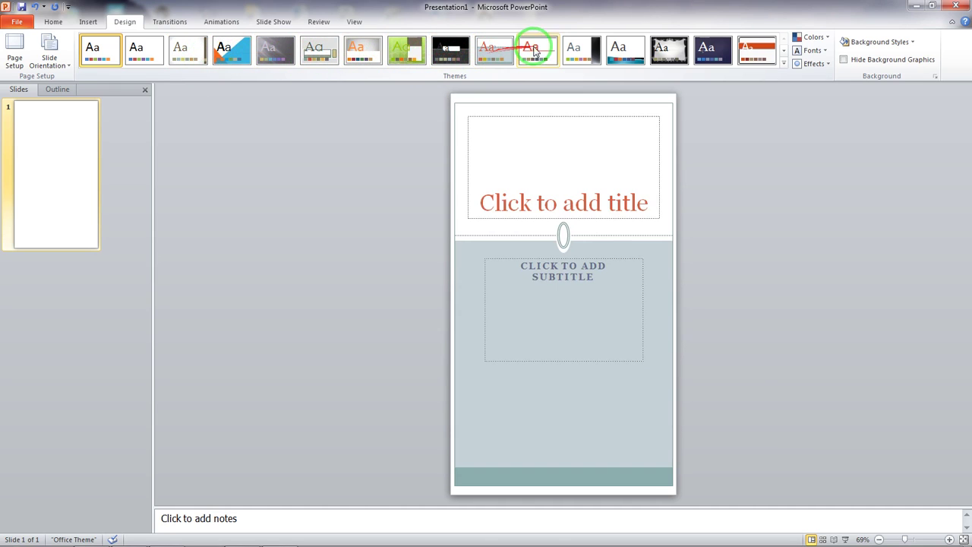
Apply the orange Equity theme to the presentation
{"action": "left_click", "coordinate": [757, 50]}
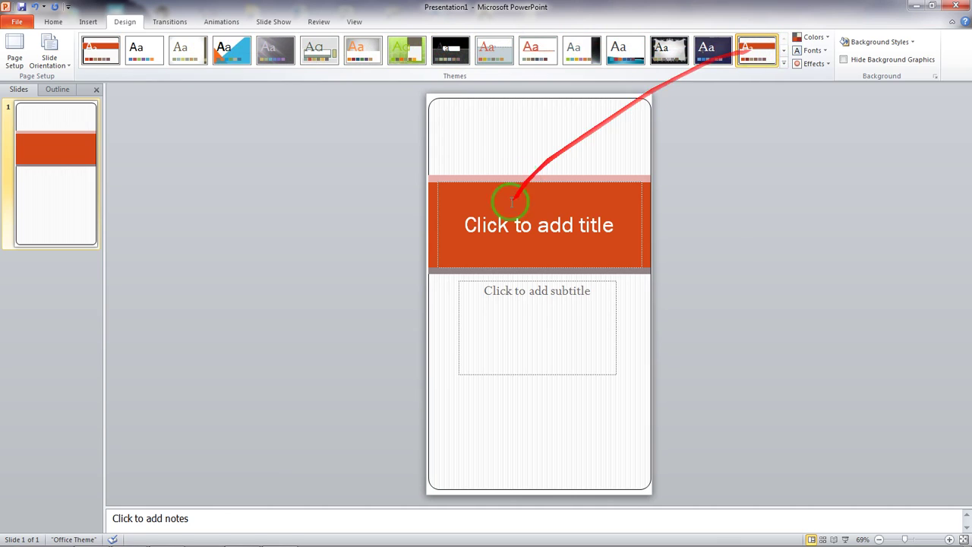
{"action": "left_click", "coordinate": [554, 292]}
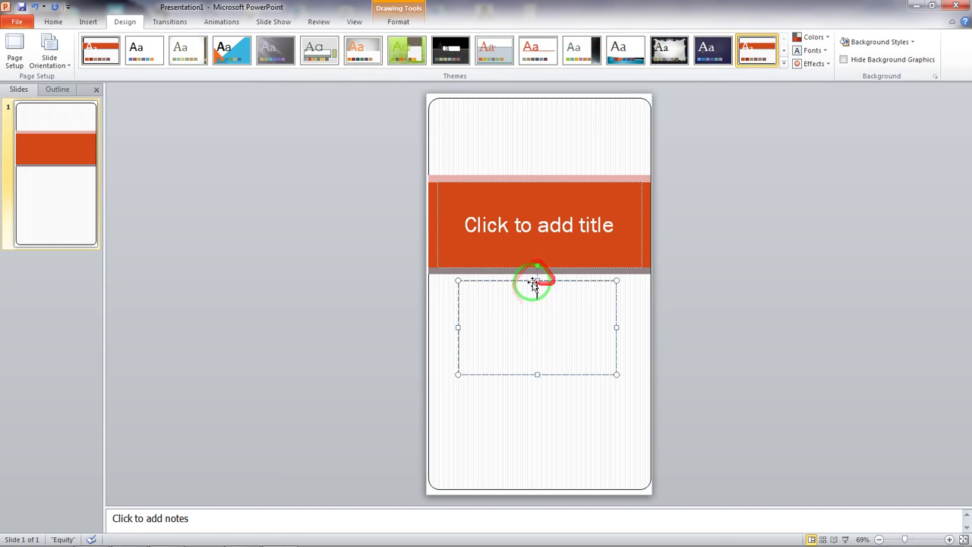
{"action": "left_click", "coordinate": [51, 21]}
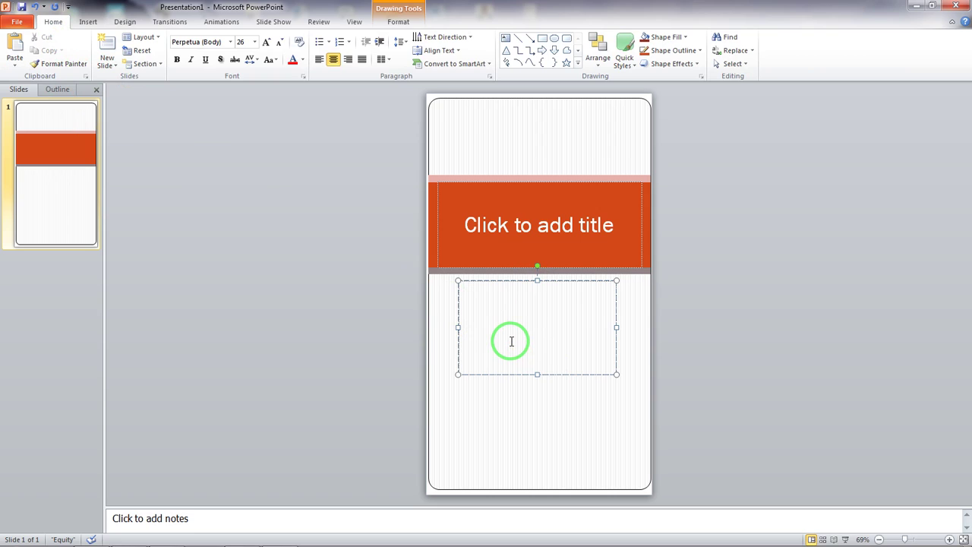
{"action": "left_click", "coordinate": [479, 241]}
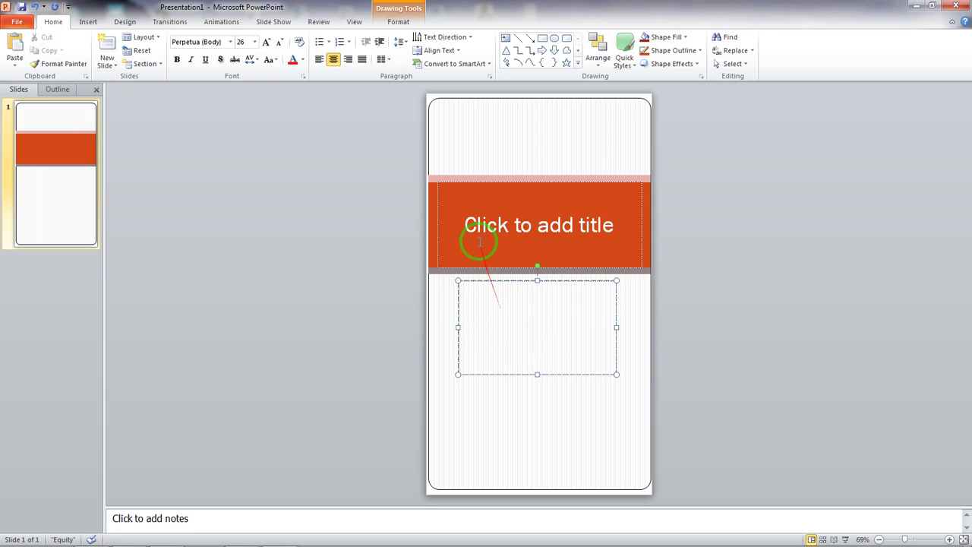
Add a Title and Content slide and delete the original title slide
{"action": "left_click", "coordinate": [66, 208]}
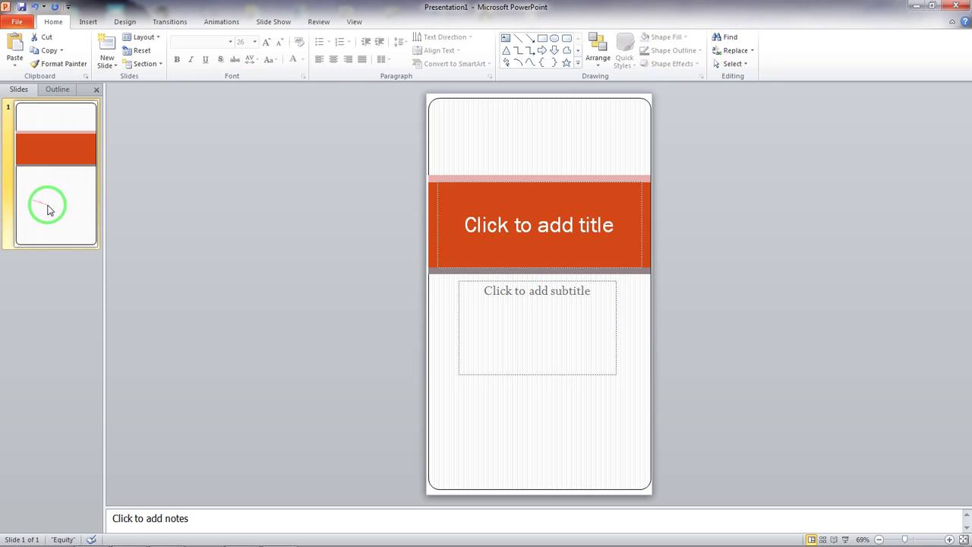
{"action": "right_click", "coordinate": [48, 207]}
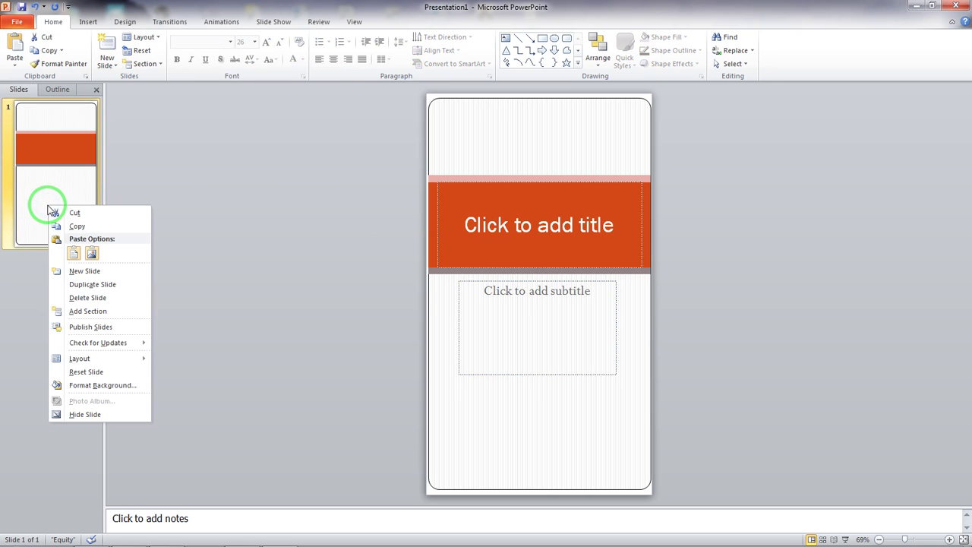
{"action": "left_click", "coordinate": [83, 267]}
{"action": "left_click", "coordinate": [61, 174]}
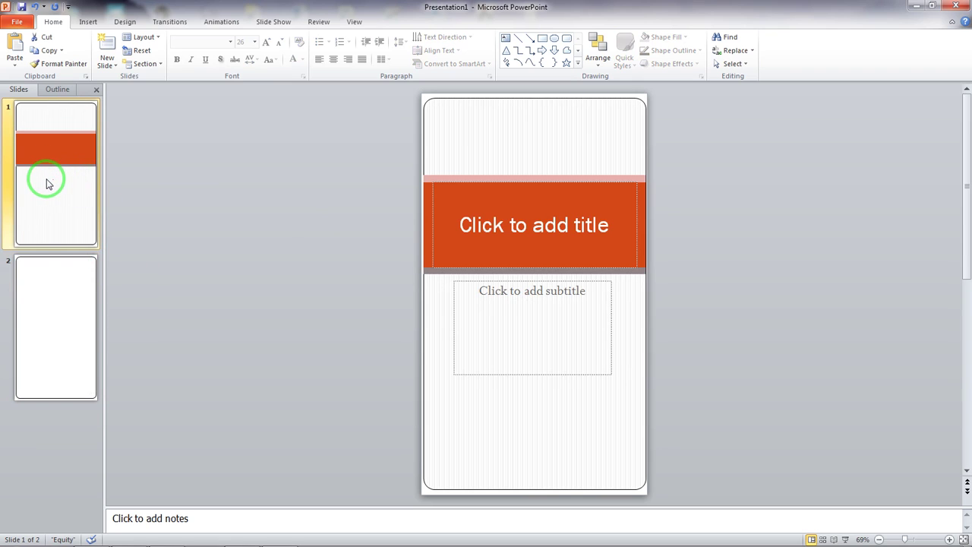
{"action": "right_click", "coordinate": [48, 204]}
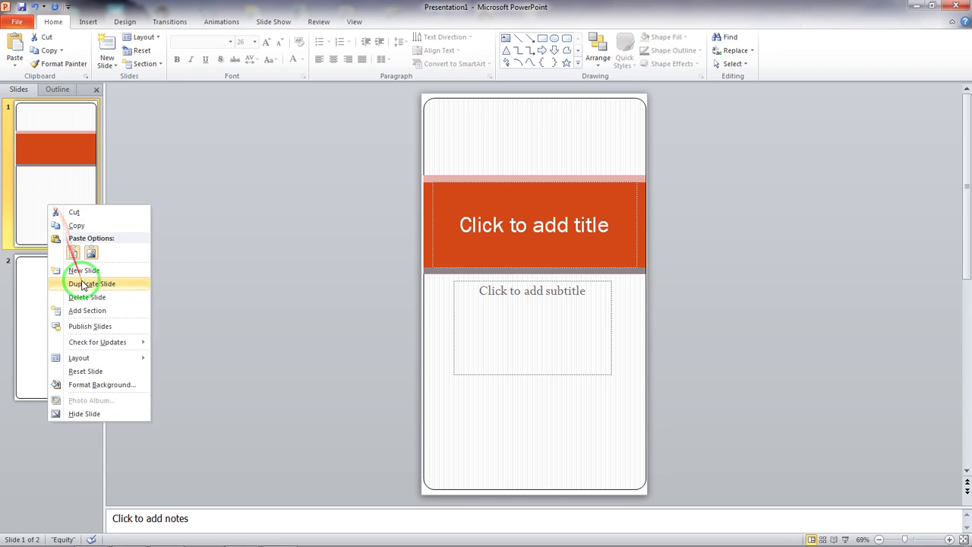
{"action": "left_click", "coordinate": [87, 297]}
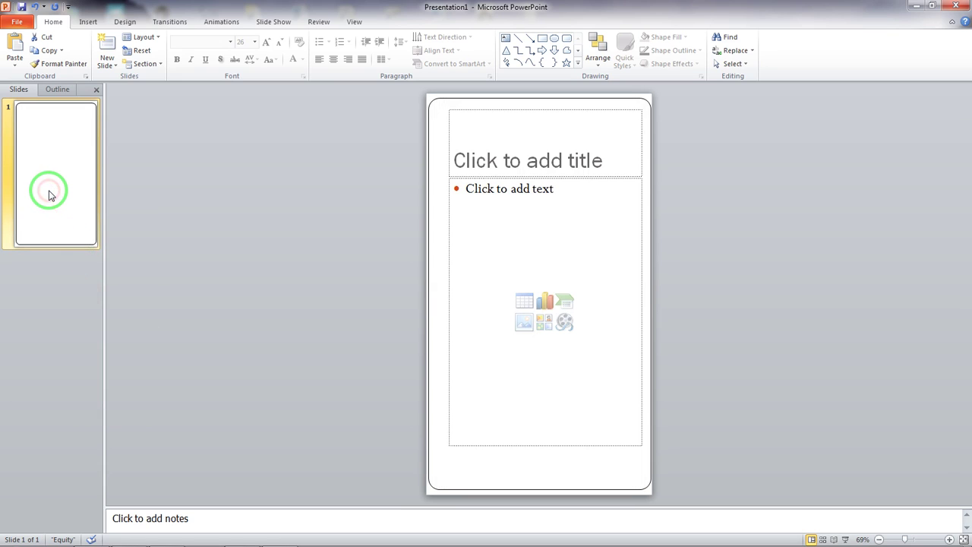
{"action": "left_click", "coordinate": [559, 148]}
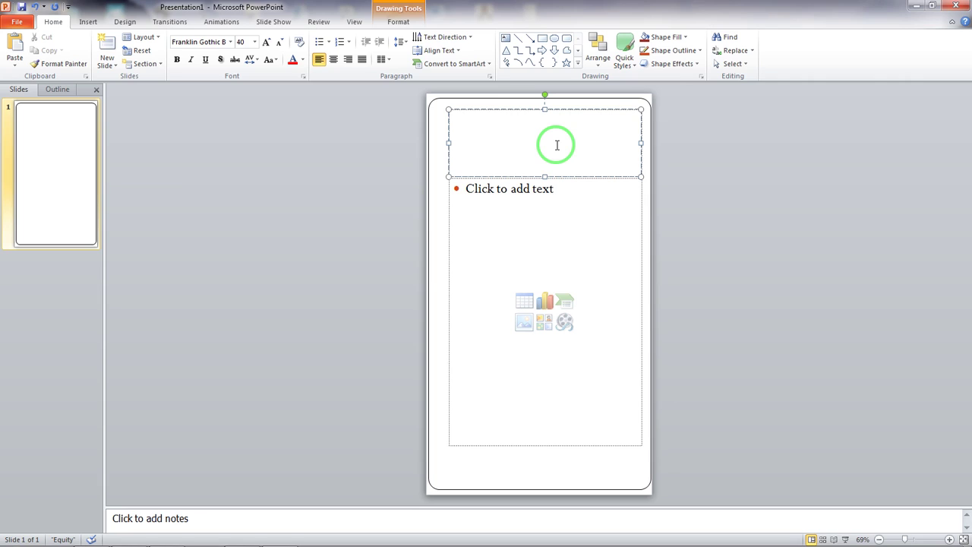
Type the title 'Youtube shorts' and make it centred and bold
{"action": "type", "text": "Yout"}
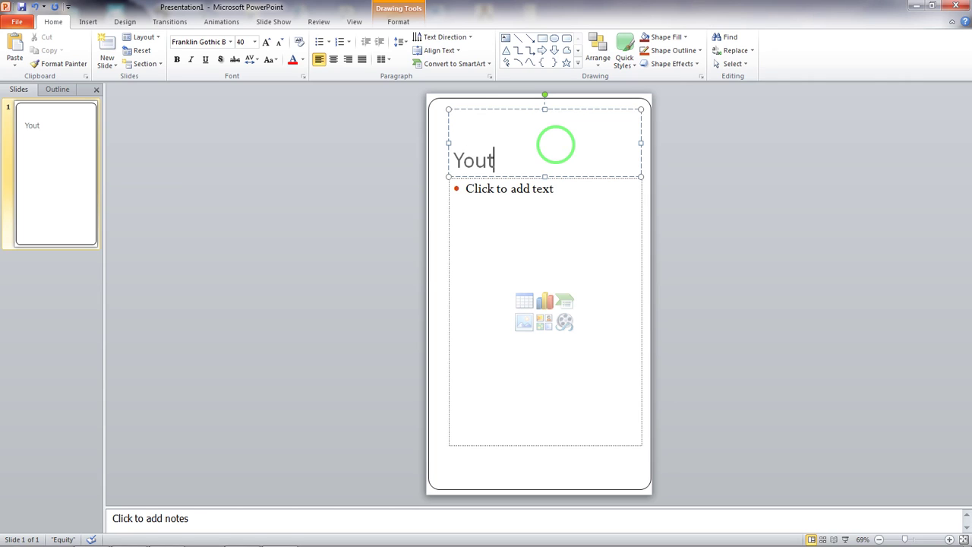
{"action": "type", "text": "ube shorts"}
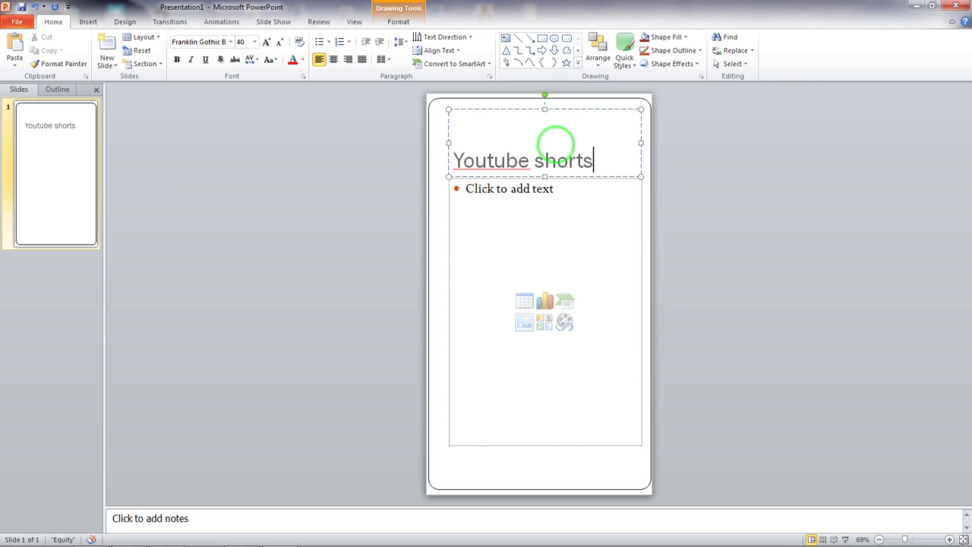
{"action": "left_click", "coordinate": [334, 62]}
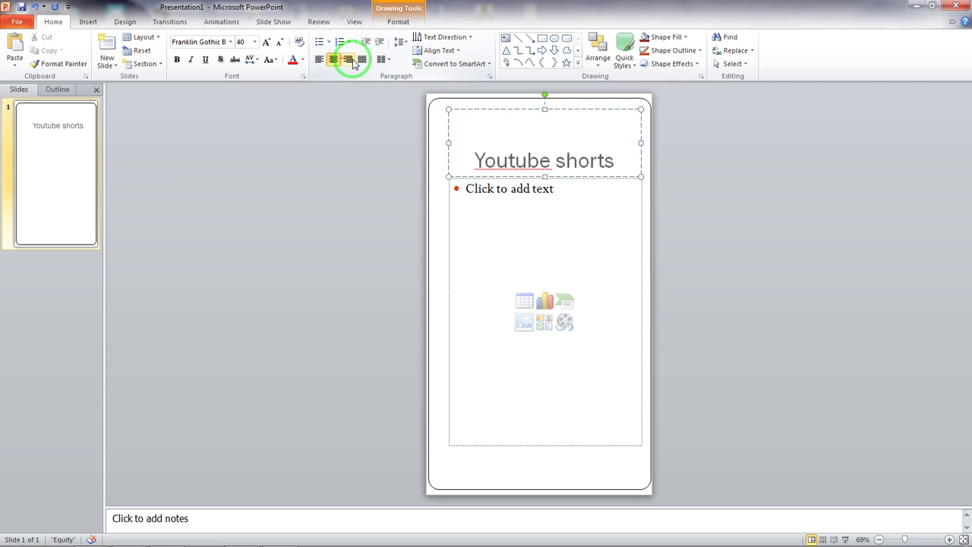
{"action": "left_click", "coordinate": [358, 62]}
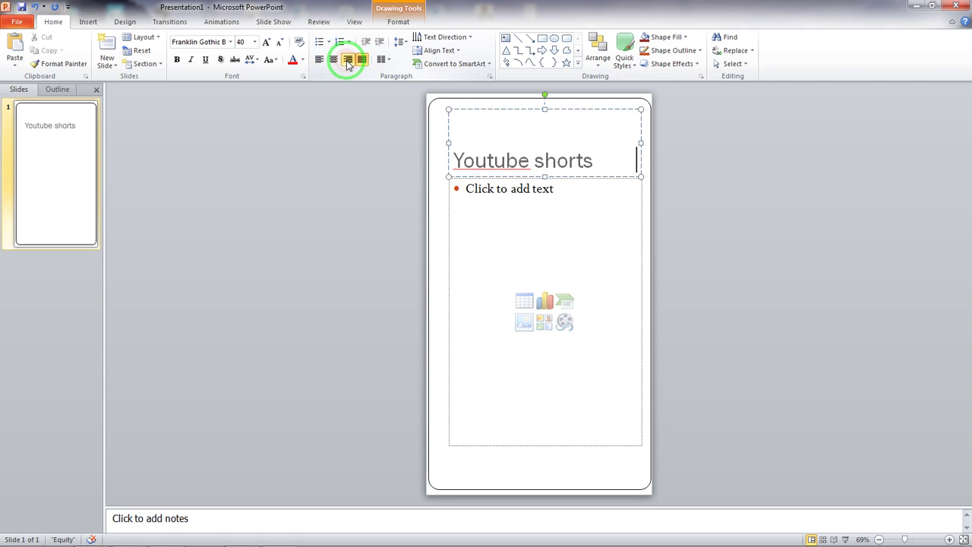
{"action": "left_click", "coordinate": [348, 60]}
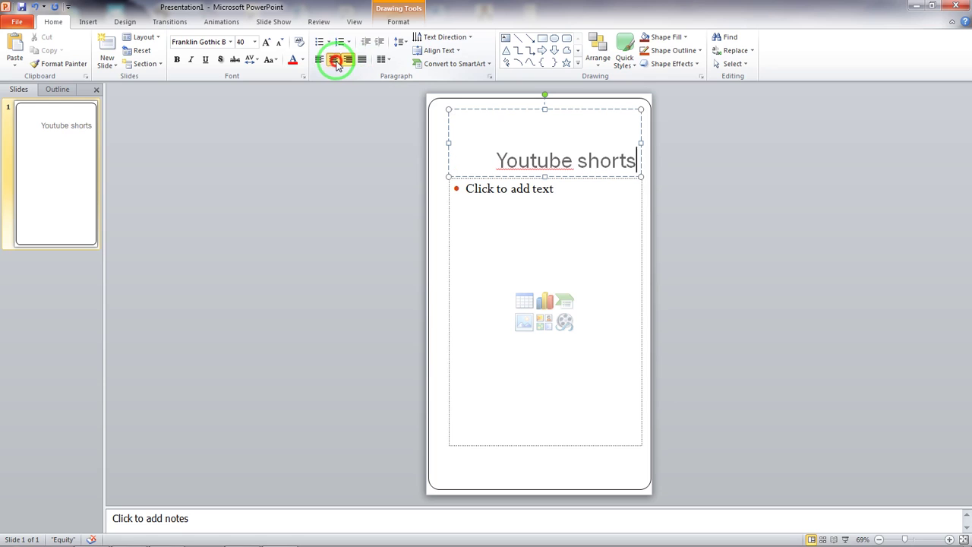
{"action": "left_click", "coordinate": [335, 61]}
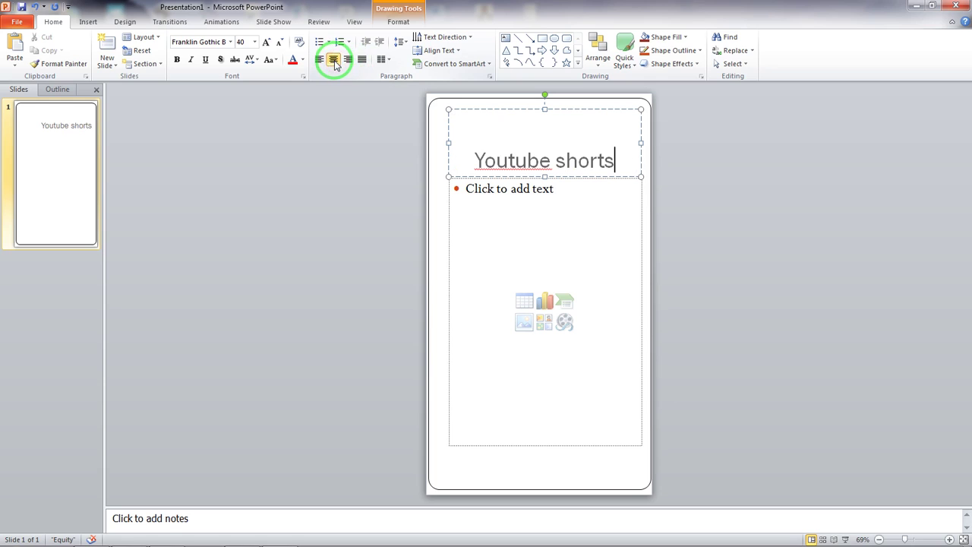
{"action": "left_click", "coordinate": [174, 60]}
Try the Agency FB font on the title, then select the whole title text
{"action": "left_click", "coordinate": [230, 42]}
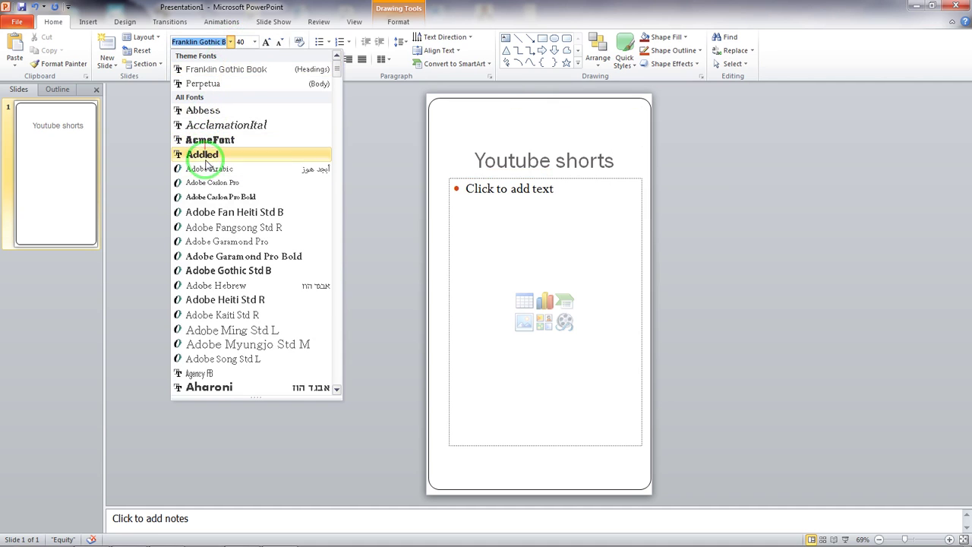
{"action": "scroll", "coordinate": [207, 243], "scroll_direction": "down", "scroll_amount": 3}
{"action": "left_click", "coordinate": [198, 242]}
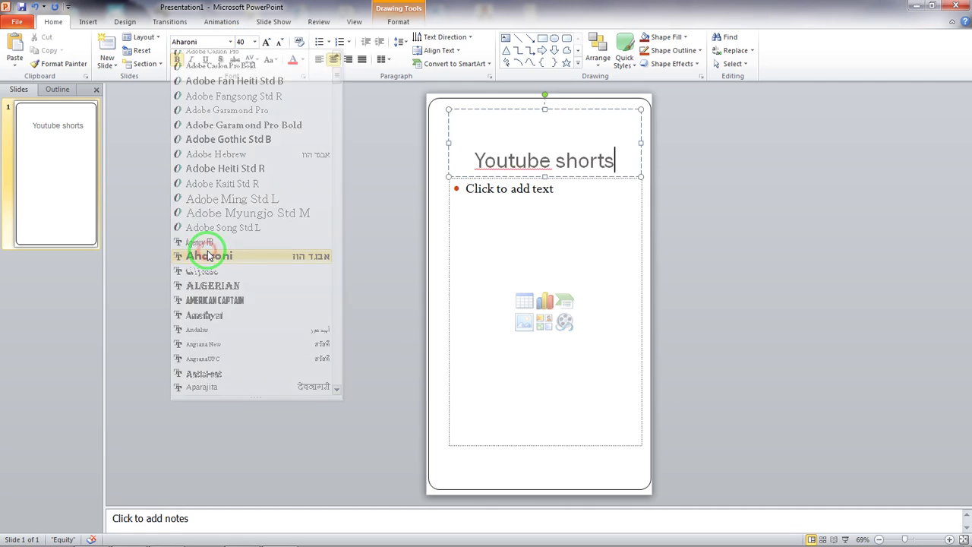
{"action": "left_click", "coordinate": [524, 160]}
{"action": "double_click", "coordinate": [526, 161]}
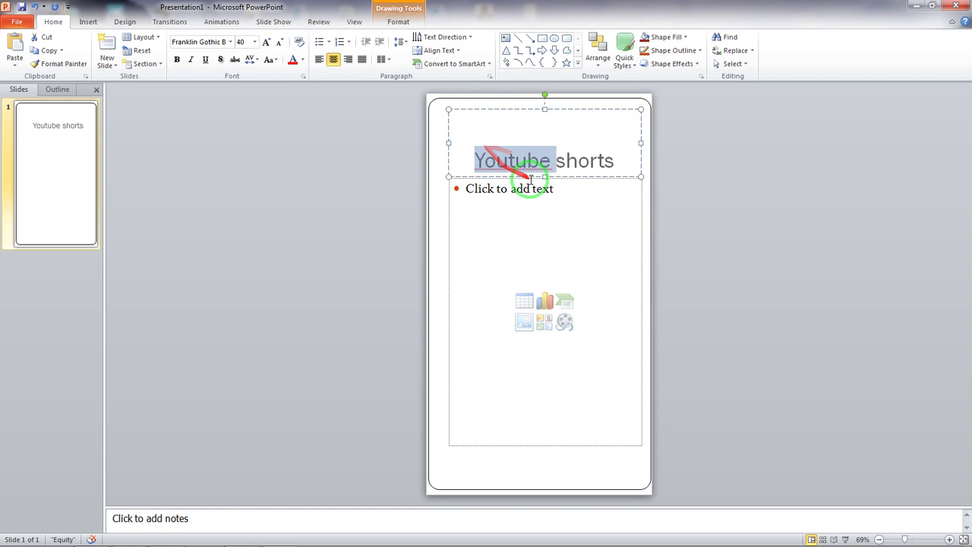
{"action": "left_click", "coordinate": [521, 171]}
{"action": "double_click", "coordinate": [528, 167]}
{"action": "triple_click", "coordinate": [528, 167]}
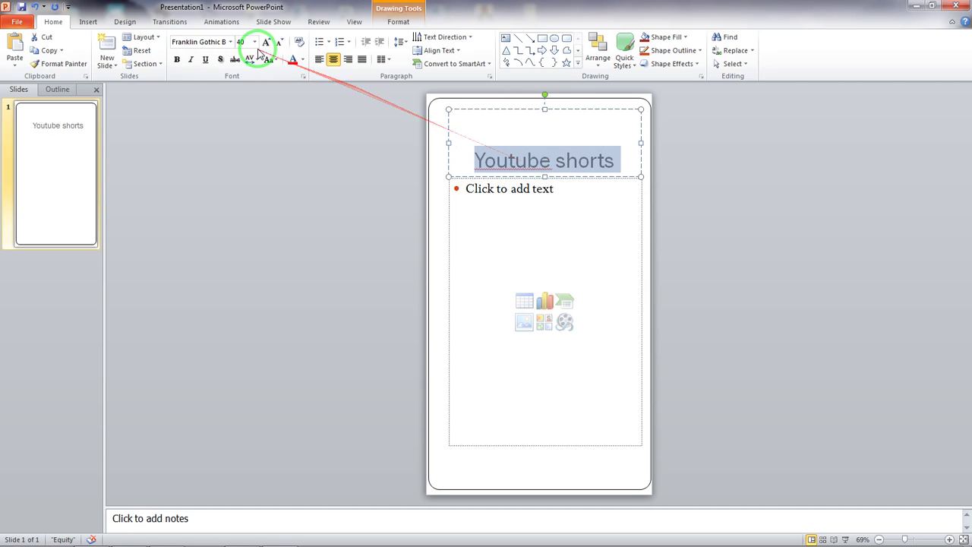
Apply the Aharoni font to the title and correct 'Youtube' to 'YouTube'
{"action": "left_click", "coordinate": [229, 42]}
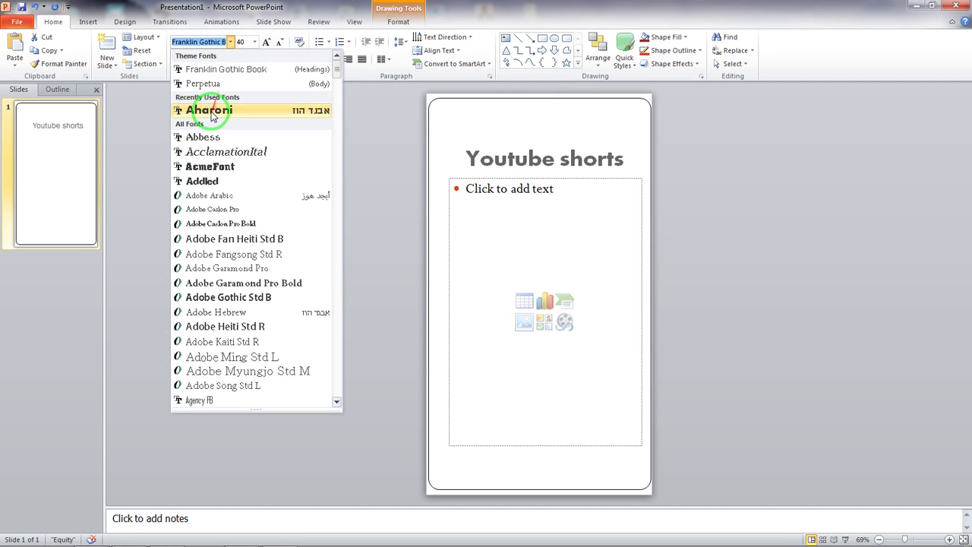
{"action": "left_click", "coordinate": [215, 110]}
{"action": "left_click", "coordinate": [266, 242]}
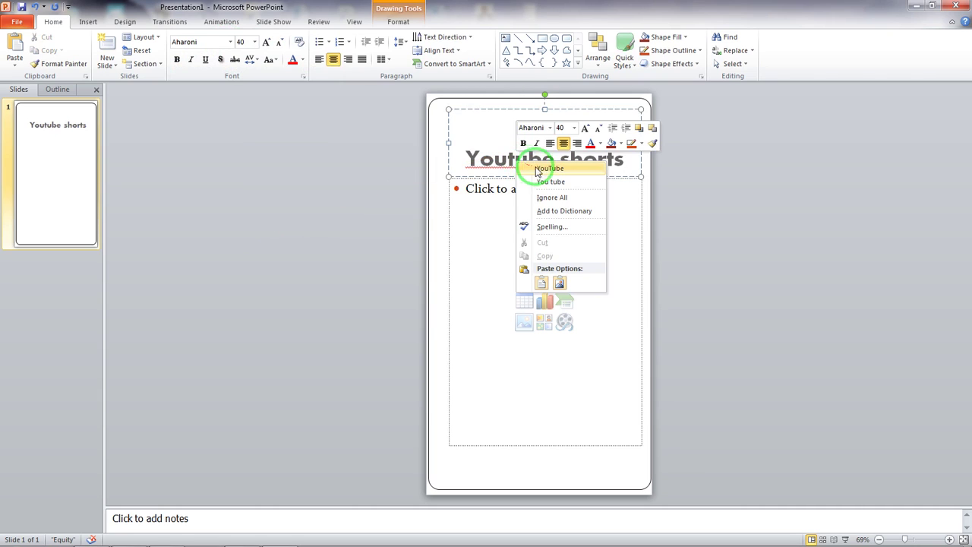
{"action": "left_click", "coordinate": [549, 168]}
{"action": "left_click", "coordinate": [604, 234]}
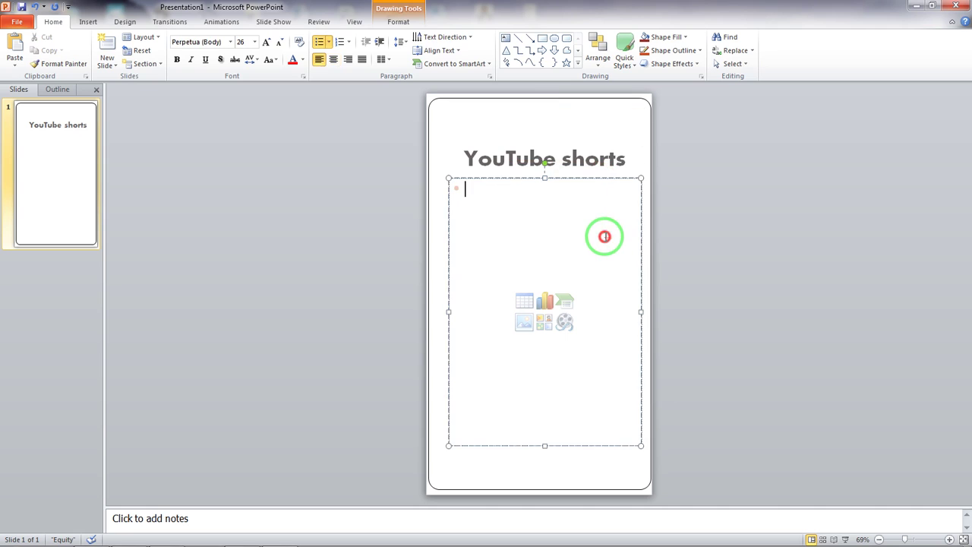
Insert the concert .mp4 clip from Downloads\Video into the content placeholder
{"action": "left_click", "coordinate": [758, 203]}
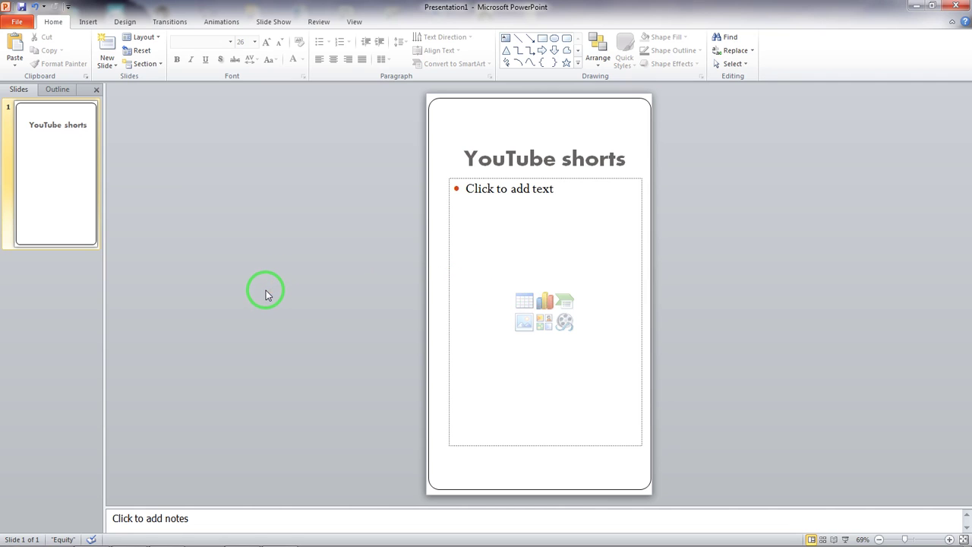
{"action": "left_click", "coordinate": [565, 320]}
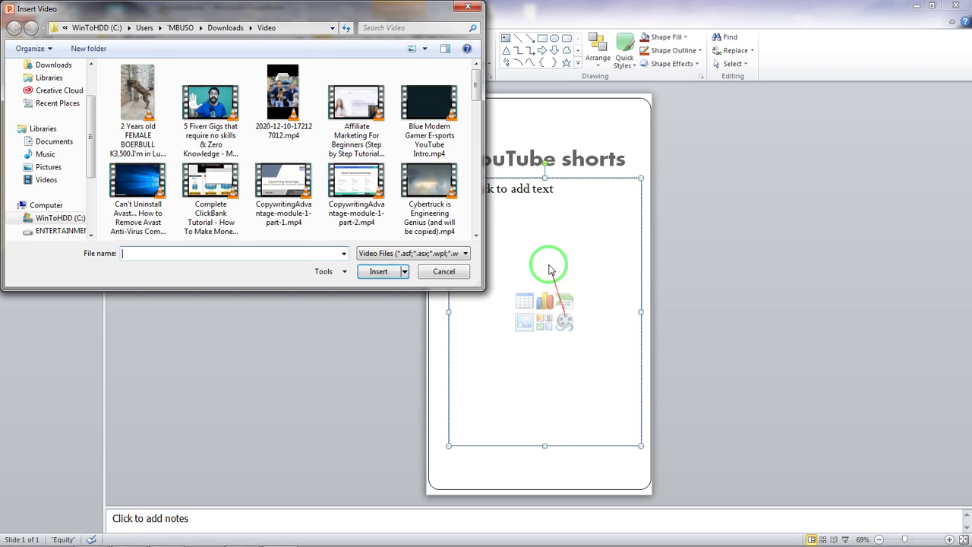
{"action": "left_click_drag", "start_coordinate": [477, 87], "coordinate": [477, 221]}
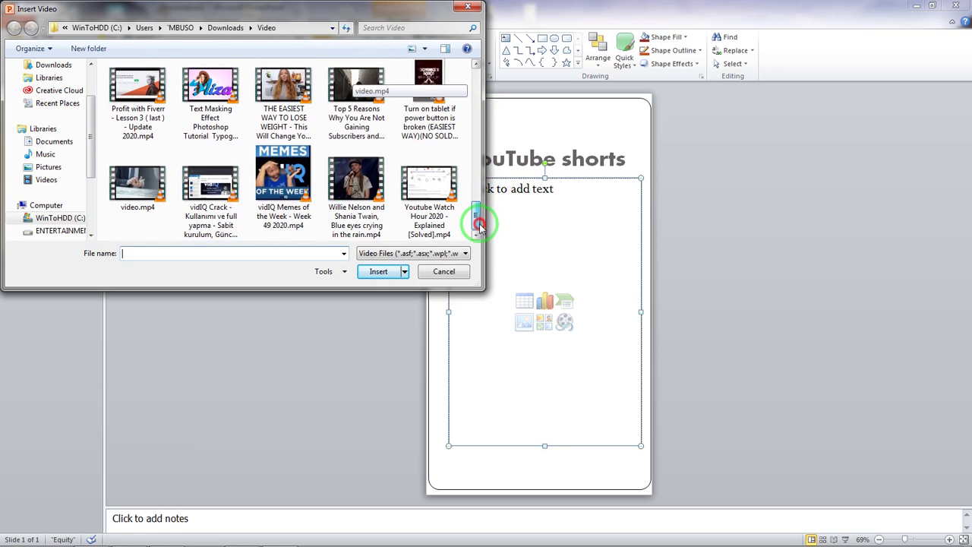
{"action": "left_click", "coordinate": [357, 194]}
{"action": "left_click", "coordinate": [380, 275]}
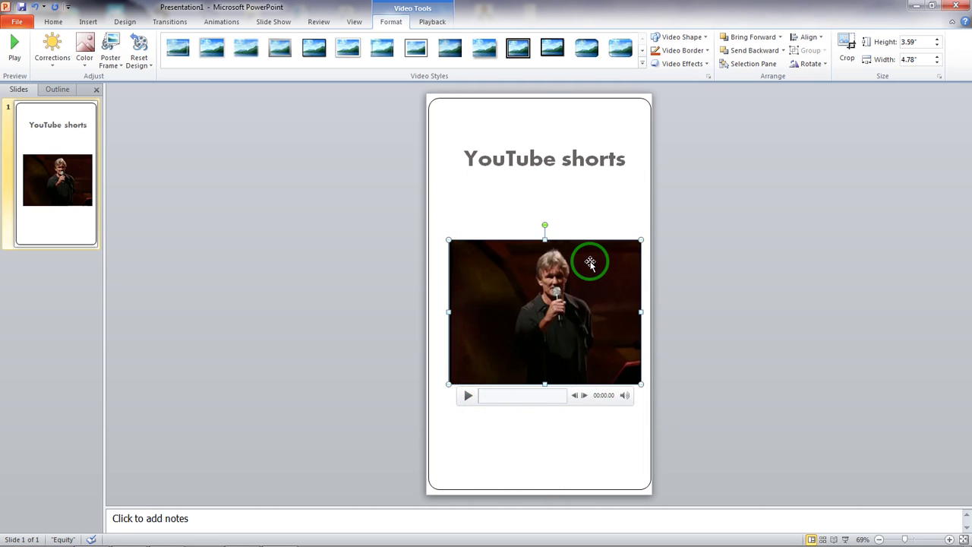
{"action": "left_click", "coordinate": [845, 539]}
{"action": "mouse_move", "coordinate": [534, 304]}
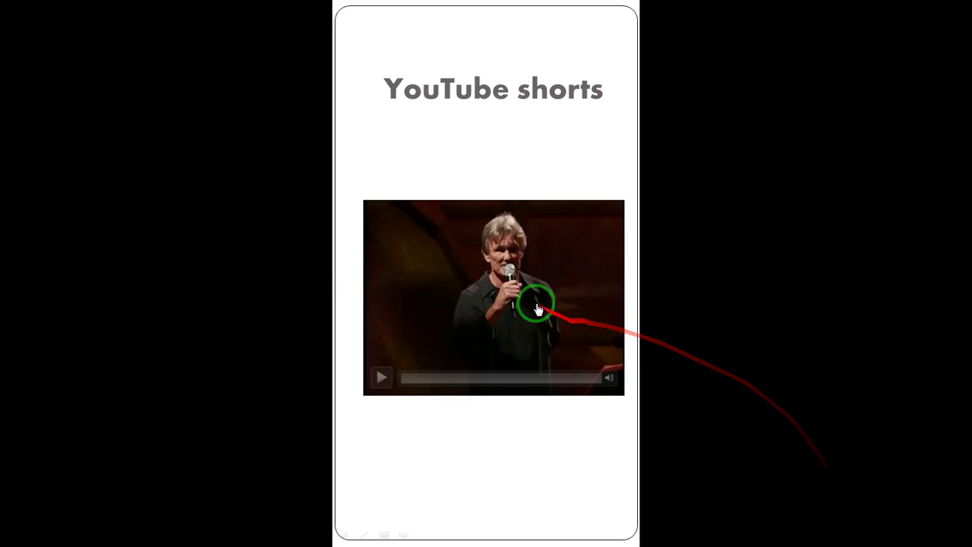
{"action": "left_click", "coordinate": [380, 379]}
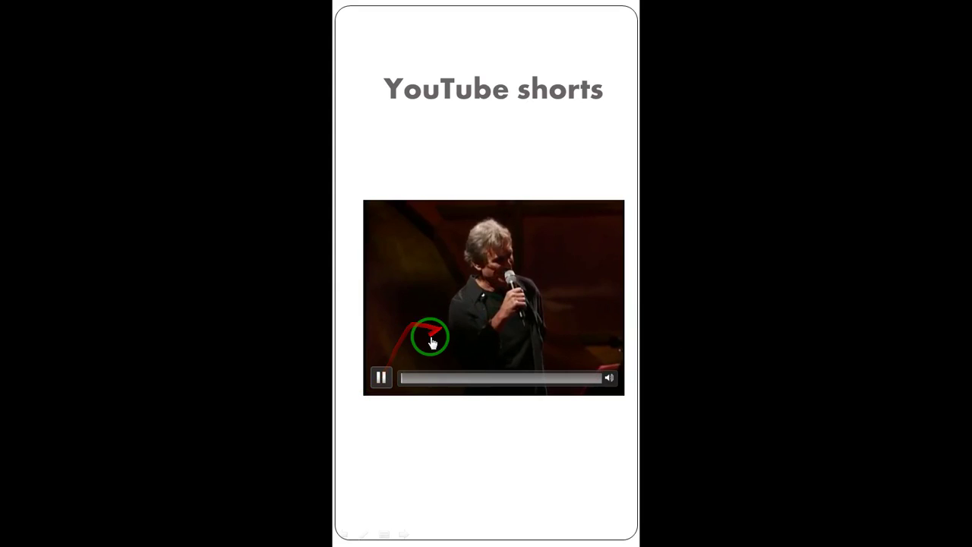
{"action": "left_click", "coordinate": [382, 378]}
{"action": "mouse_move", "coordinate": [395, 183]}
{"action": "left_mouse_down"}
{"action": "mouse_move", "coordinate": [382, 139]}
{"action": "mouse_move", "coordinate": [523, 126]}
{"action": "mouse_move", "coordinate": [628, 139]}
{"action": "mouse_move", "coordinate": [625, 183]}
{"action": "mouse_move", "coordinate": [399, 178]}
{"action": "mouse_move", "coordinate": [347, 108]}
{"action": "mouse_move", "coordinate": [471, 119]}
{"action": "mouse_move", "coordinate": [623, 111]}
{"action": "mouse_move", "coordinate": [621, 178]}
{"action": "mouse_move", "coordinate": [364, 141]}
{"action": "mouse_move", "coordinate": [370, 160]}
{"action": "left_mouse_up"}
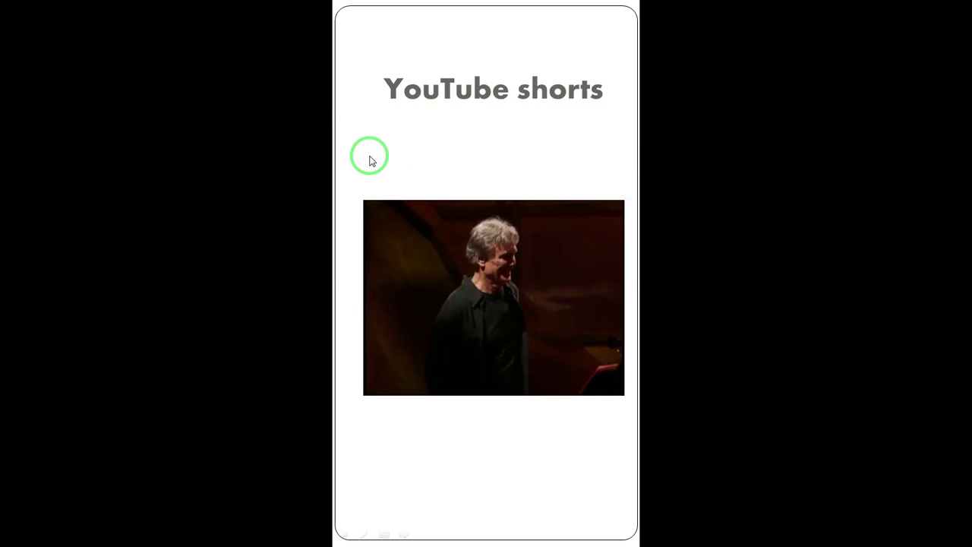
{"action": "key", "text": "Escape"}
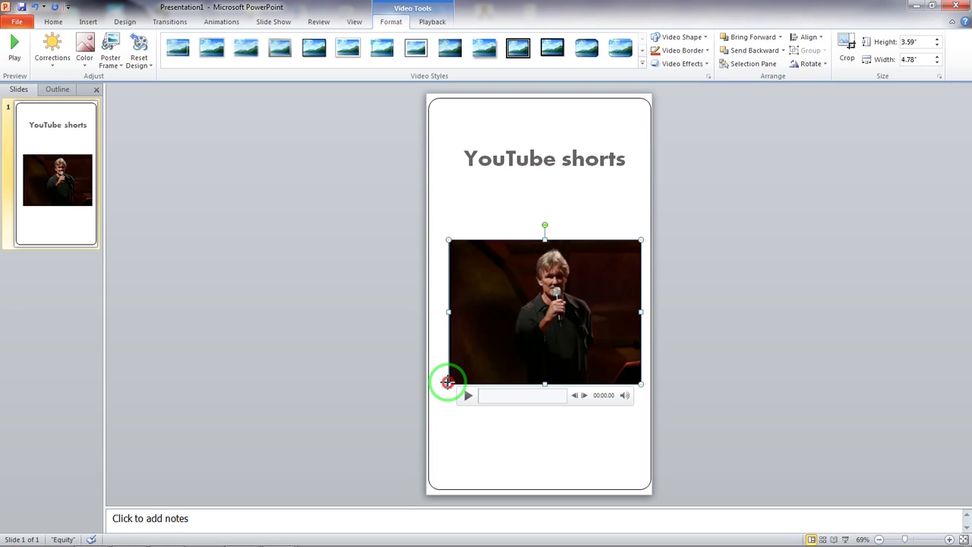
Enlarge and reposition the video, raise the title box, then run the slide show
{"action": "left_click_drag", "start_coordinate": [448, 382], "coordinate": [405, 468]}
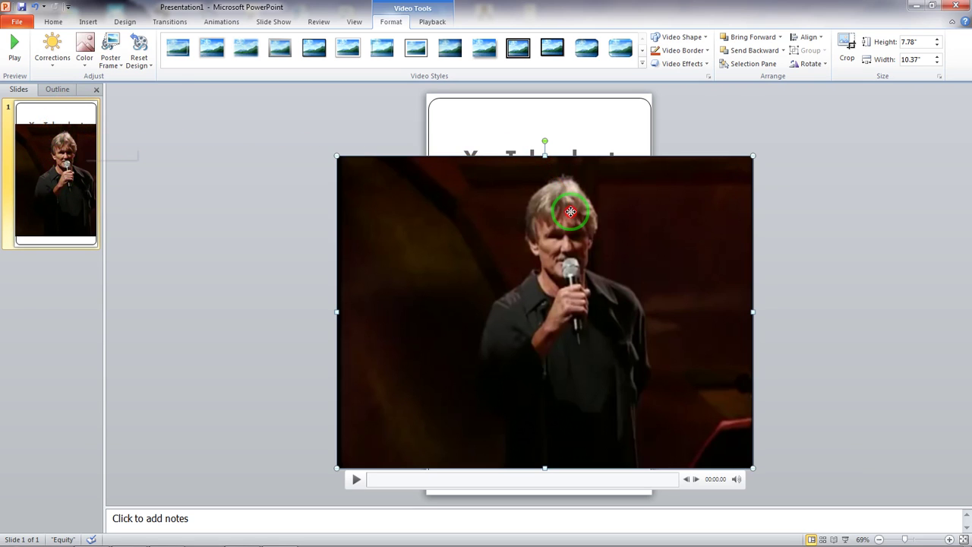
{"action": "left_click_drag", "start_coordinate": [569, 210], "coordinate": [560, 229]}
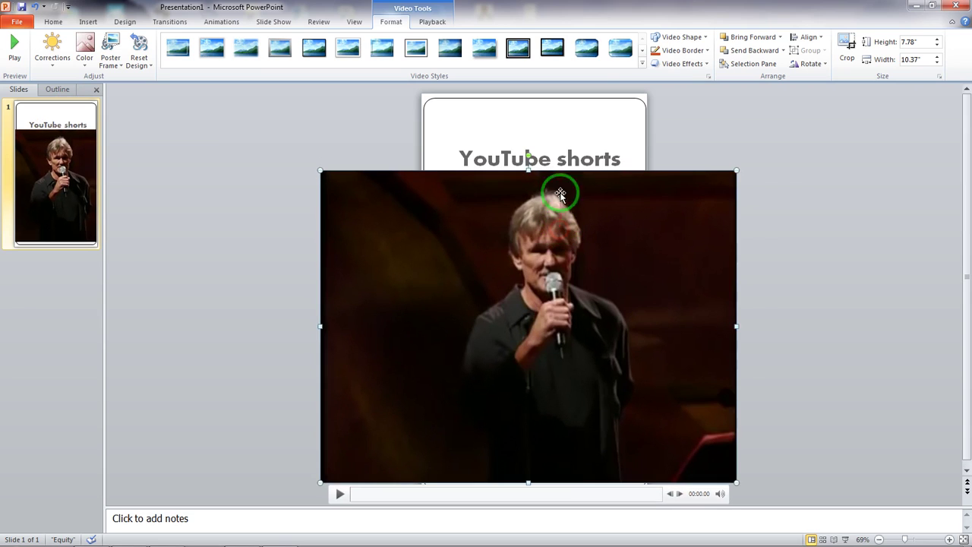
{"action": "left_click", "coordinate": [542, 154]}
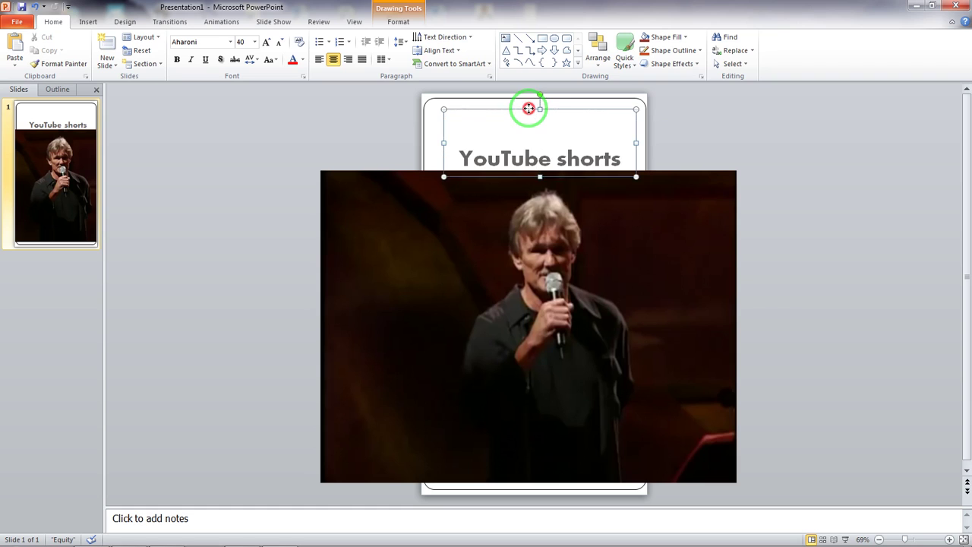
{"action": "left_click_drag", "start_coordinate": [529, 109], "coordinate": [522, 92]}
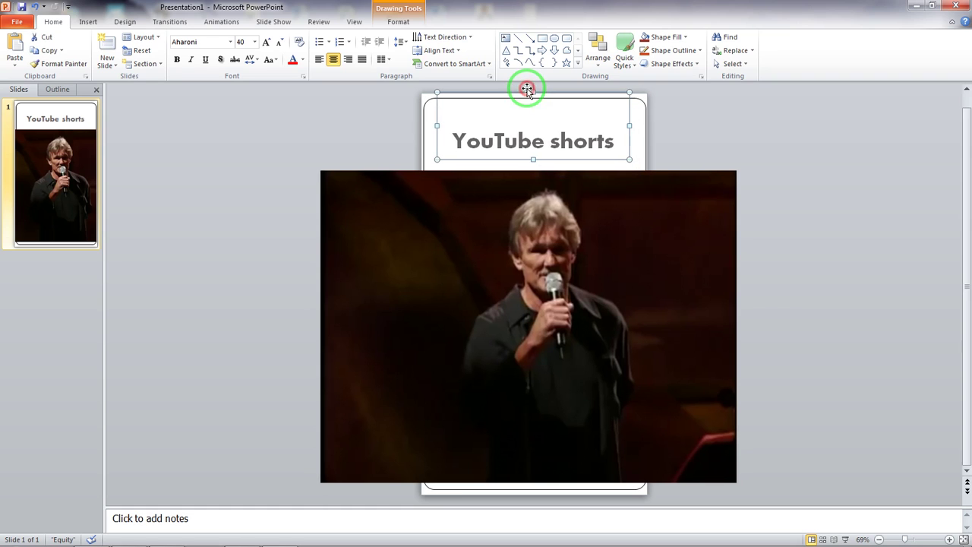
{"action": "left_click", "coordinate": [557, 238]}
{"action": "left_click", "coordinate": [558, 242]}
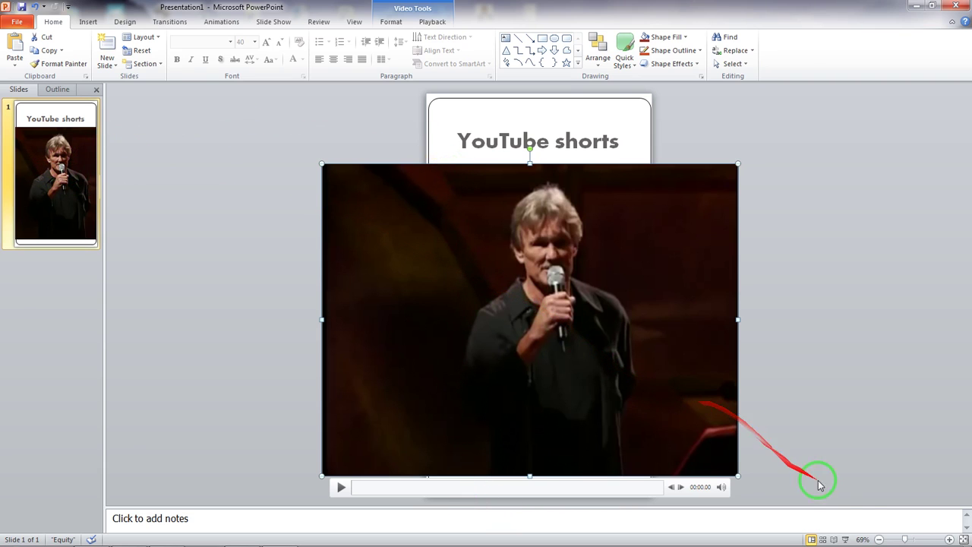
{"action": "left_click", "coordinate": [845, 539]}
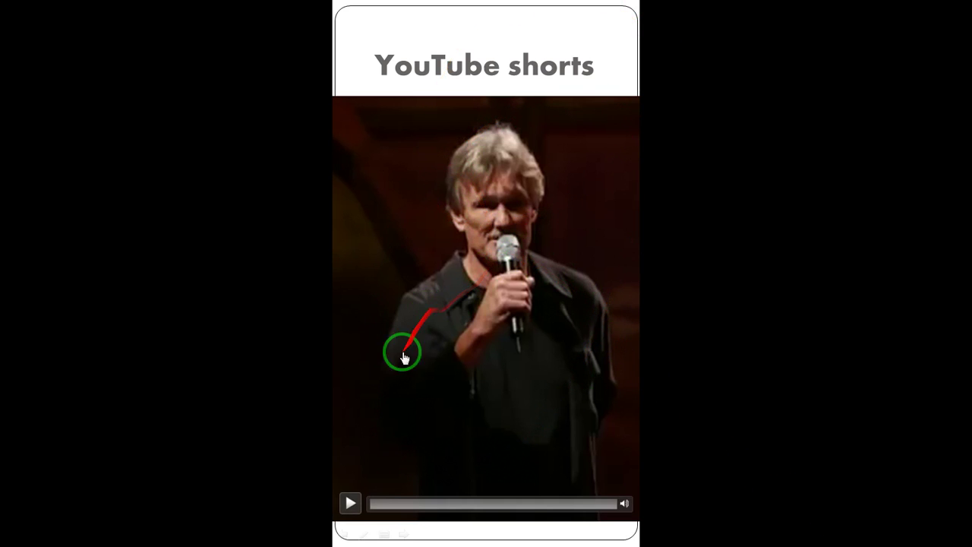
Play, pause and replay the video in the slide show, then return to editing
{"action": "left_click", "coordinate": [350, 504]}
{"action": "left_click", "coordinate": [350, 505]}
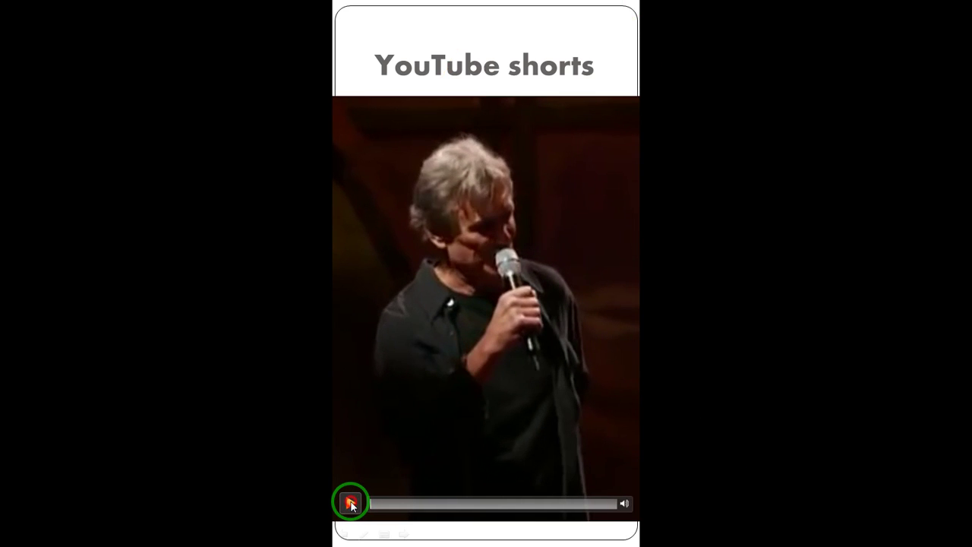
{"action": "left_click", "coordinate": [350, 503]}
{"action": "key", "text": "Escape"}
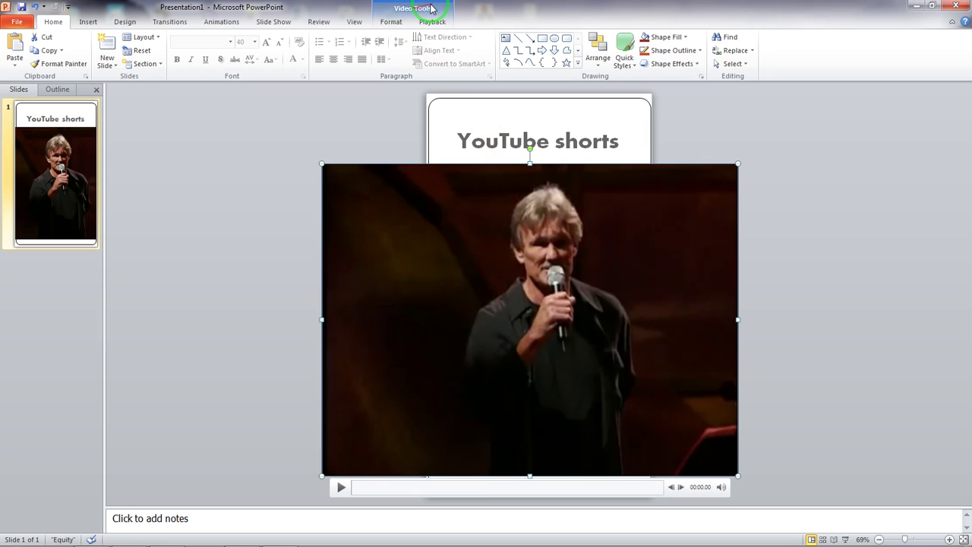
Crop the video's left and right sides so it measures 7.78 × 5.63 inches
{"action": "left_click", "coordinate": [391, 22]}
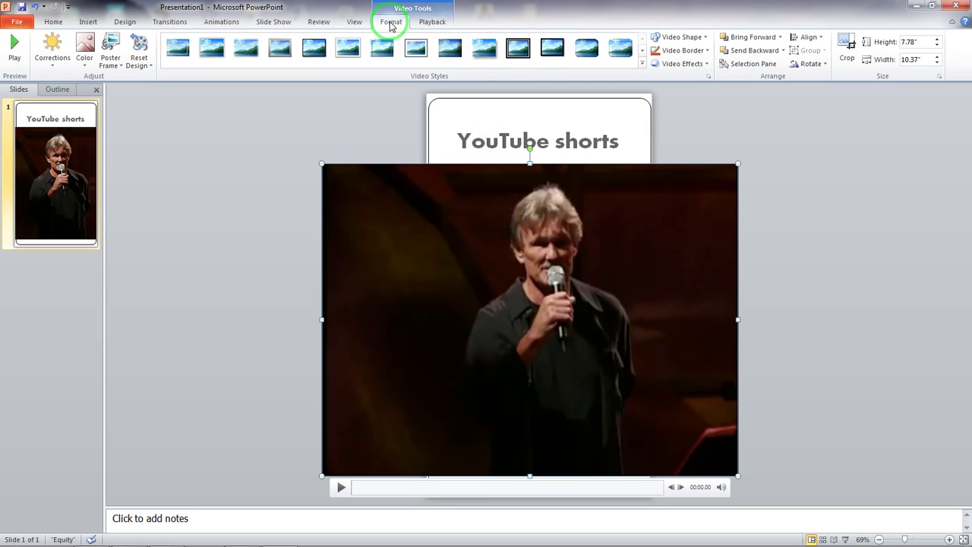
{"action": "left_click", "coordinate": [848, 43]}
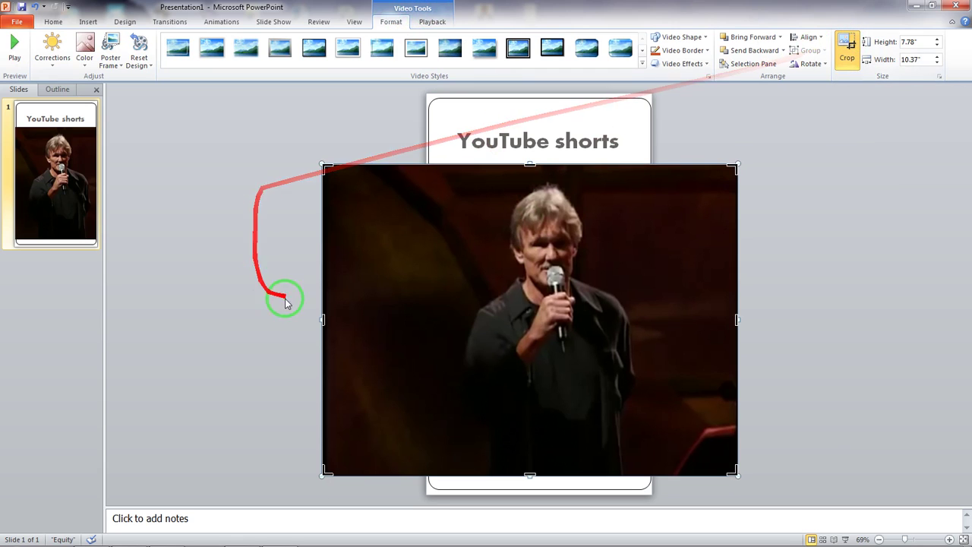
{"action": "left_click_drag", "start_coordinate": [323, 319], "coordinate": [425, 319]}
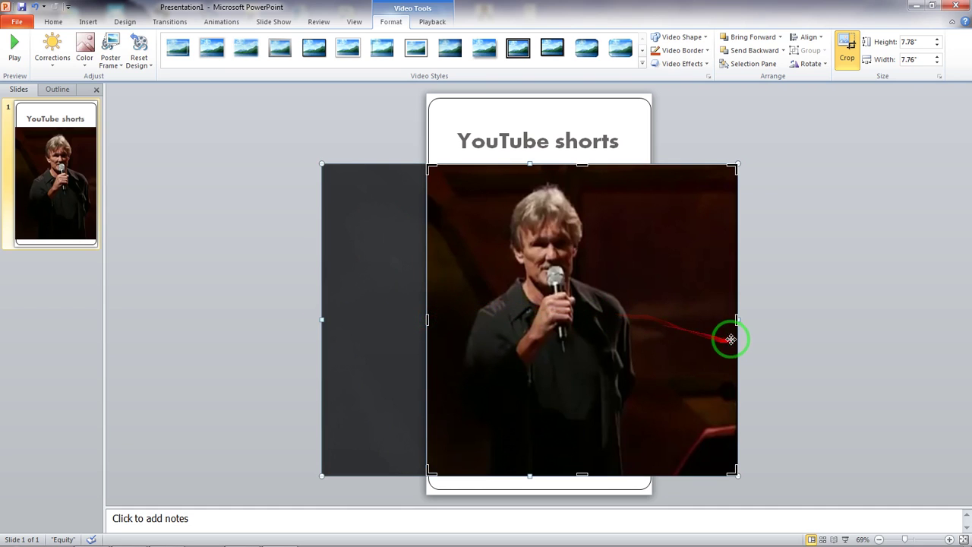
{"action": "left_click_drag", "start_coordinate": [737, 320], "coordinate": [655, 322]}
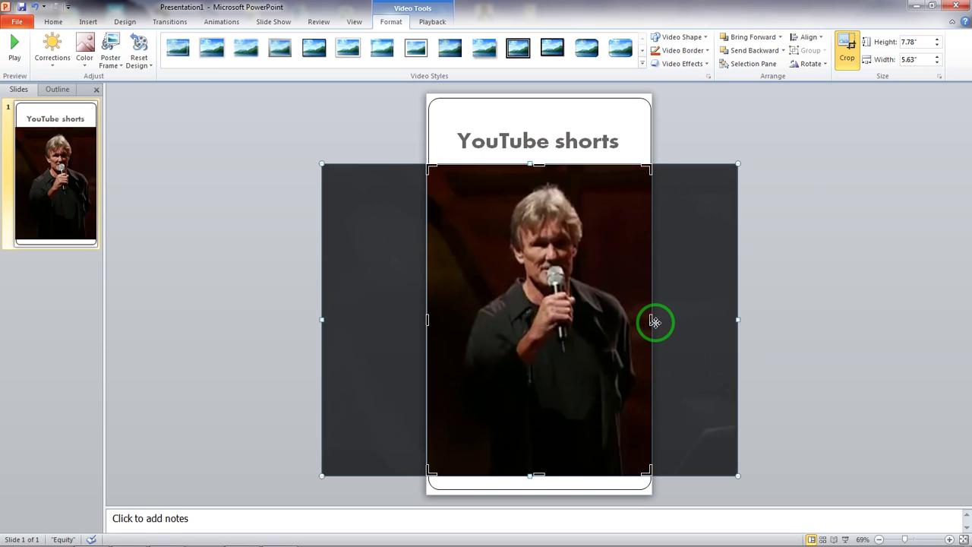
{"action": "left_click", "coordinate": [848, 47]}
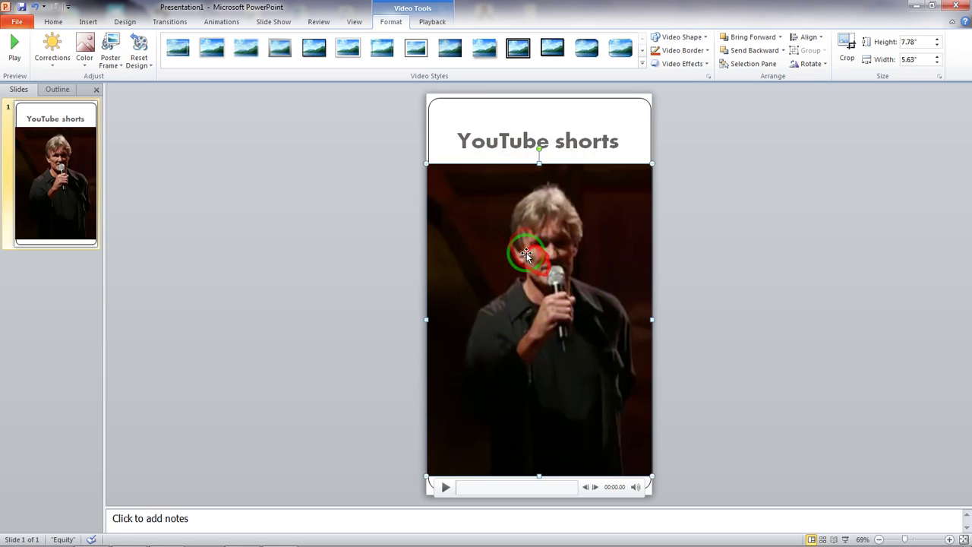
Dismiss stray move/copy prompts, then play and pause the video preview on the slide
{"action": "left_click", "coordinate": [319, 266]}
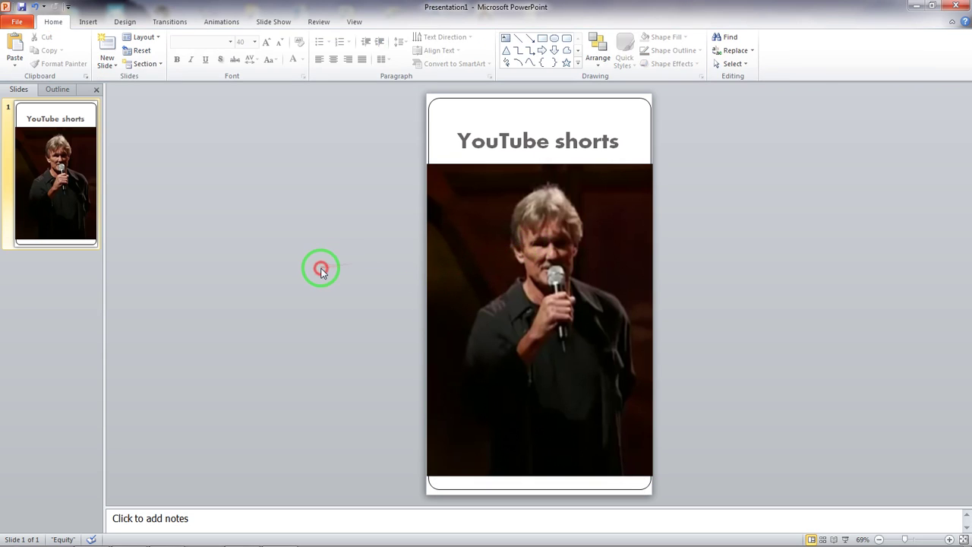
{"action": "right_click", "coordinate": [525, 337]}
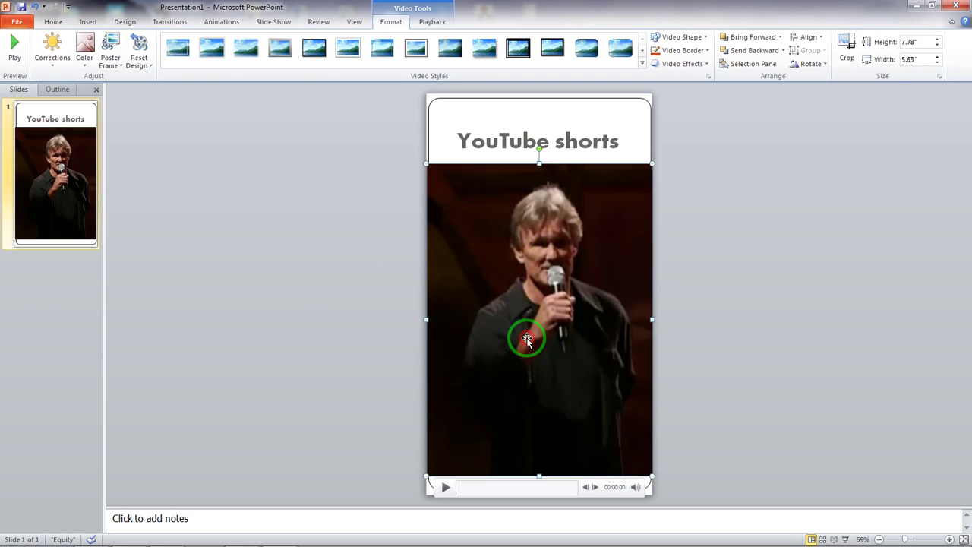
{"action": "left_click", "coordinate": [473, 343]}
{"action": "left_click", "coordinate": [350, 314]}
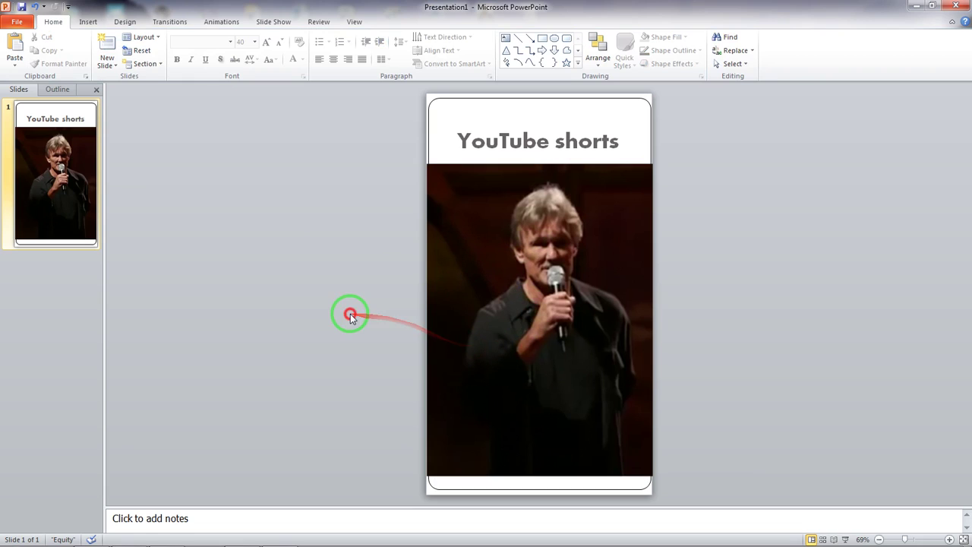
{"action": "left_click", "coordinate": [468, 341]}
{"action": "right_click", "coordinate": [468, 341]}
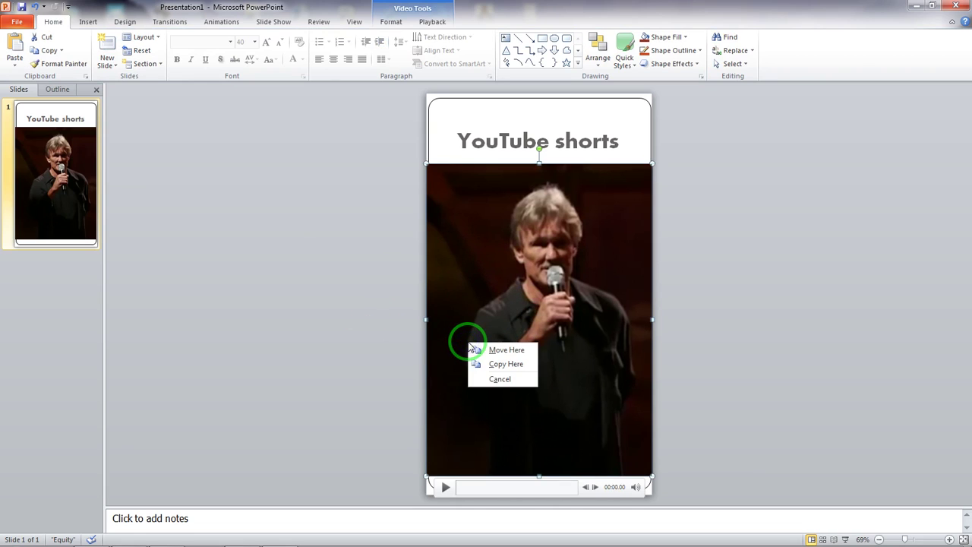
{"action": "left_click", "coordinate": [462, 397]}
{"action": "left_click", "coordinate": [445, 487]}
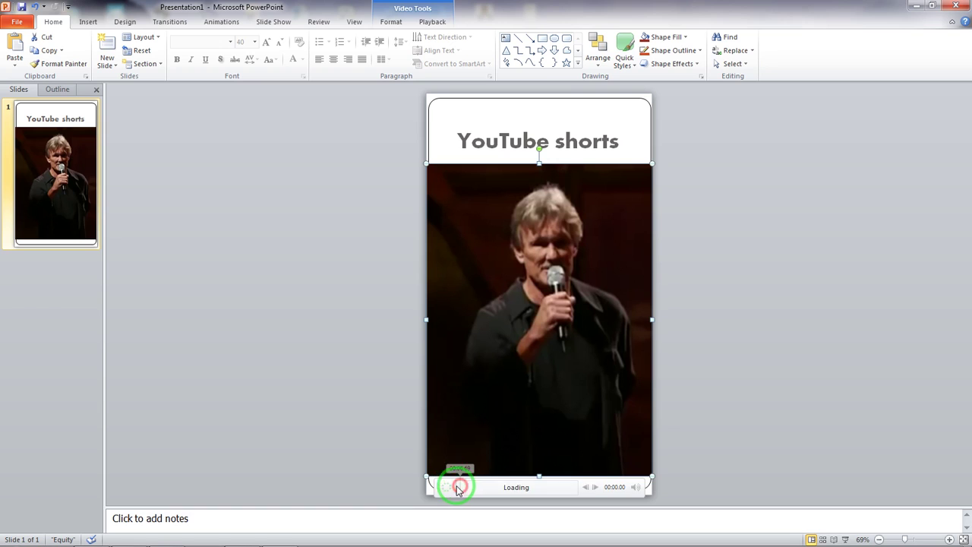
{"action": "left_click", "coordinate": [443, 487]}
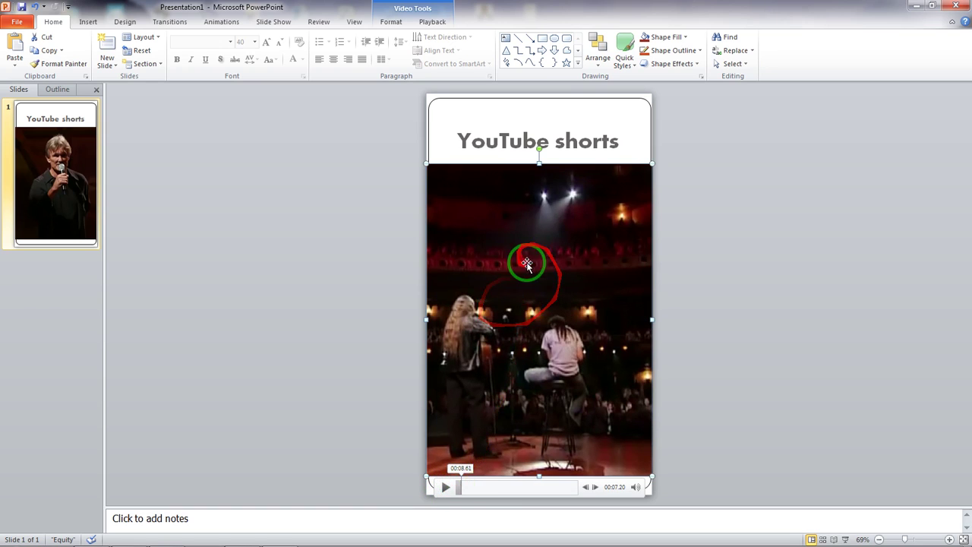
Undo accidental video drags and open the video's context menu showing Trim Video
{"action": "mouse_move", "coordinate": [497, 241]}
{"action": "left_mouse_down"}
{"action": "mouse_move", "coordinate": [460, 297]}
{"action": "mouse_move", "coordinate": [461, 388]}
{"action": "mouse_move", "coordinate": [439, 433]}
{"action": "left_mouse_up"}
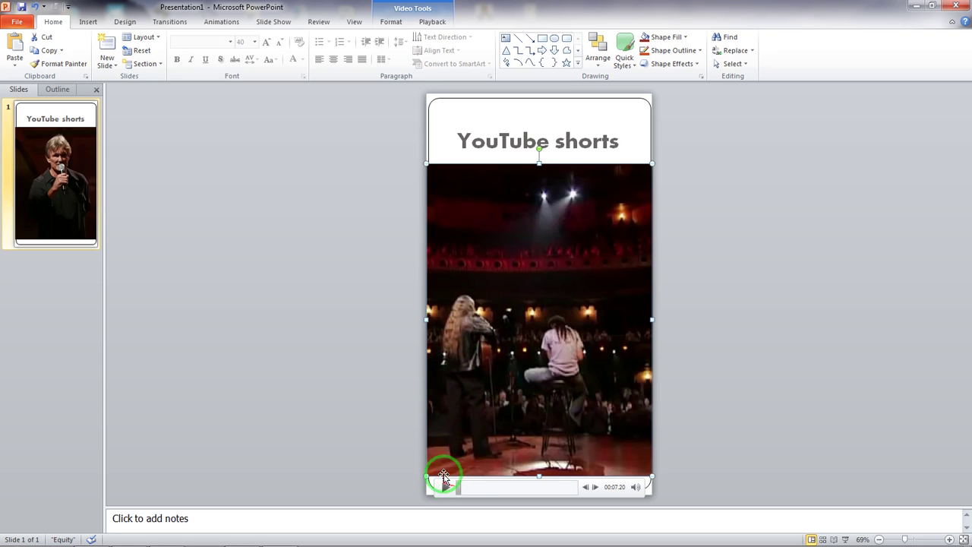
{"action": "left_click_drag", "start_coordinate": [445, 413], "coordinate": [453, 382]}
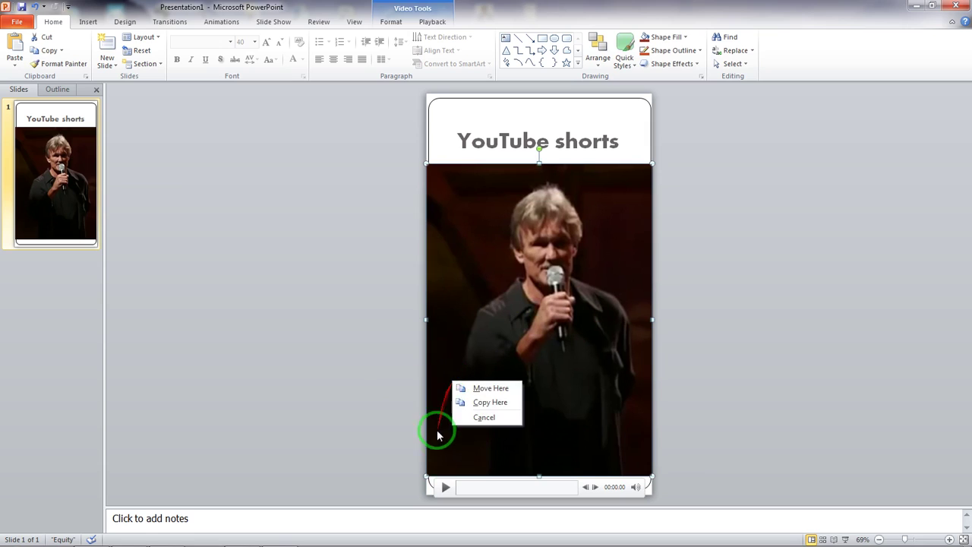
{"action": "right_click", "coordinate": [495, 456]}
{"action": "left_click", "coordinate": [495, 385]}
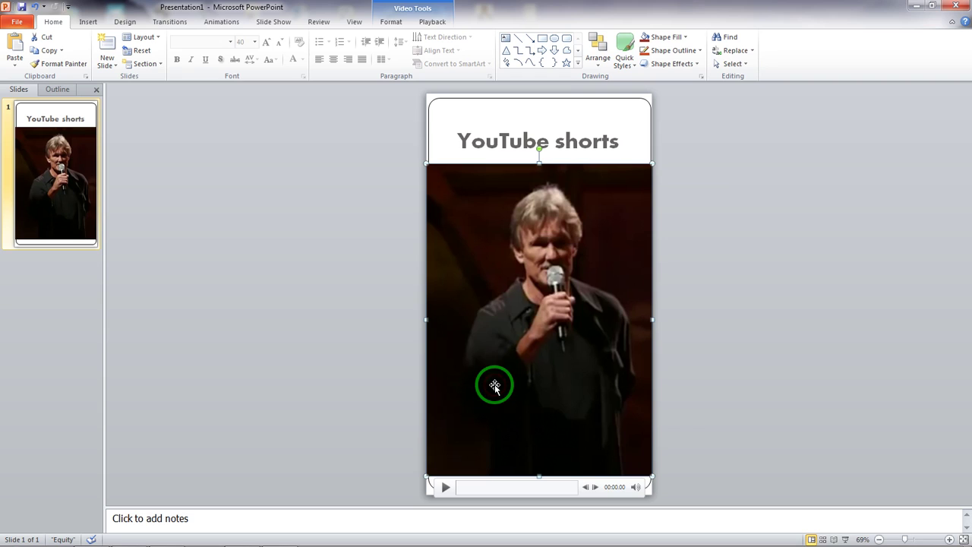
{"action": "left_click_drag", "start_coordinate": [495, 386], "coordinate": [532, 216]}
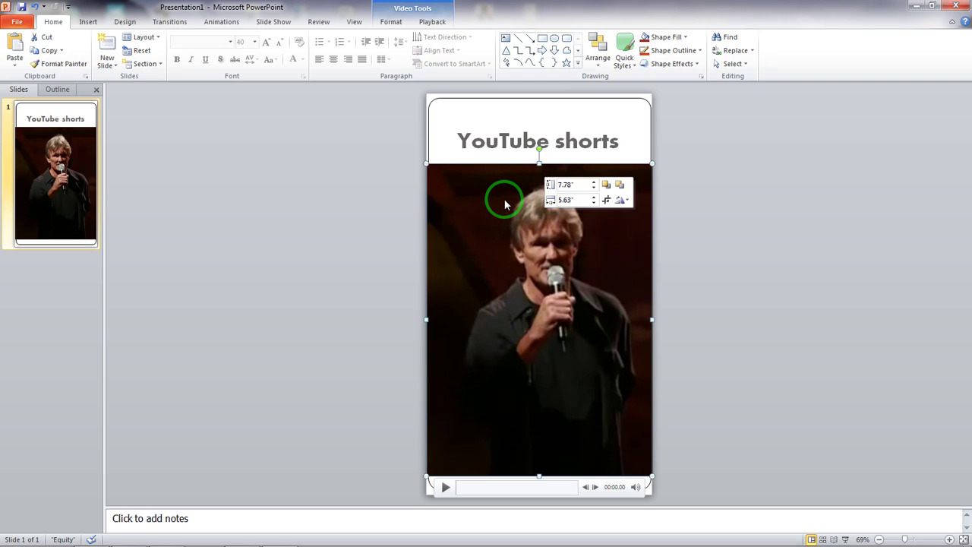
{"action": "right_click", "coordinate": [560, 191]}
{"action": "left_click", "coordinate": [538, 198]}
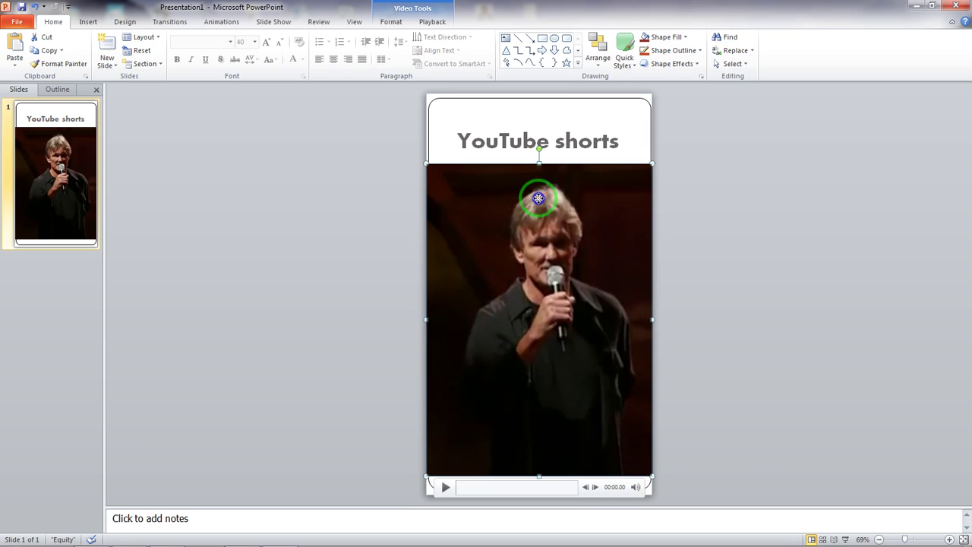
{"action": "right_click", "coordinate": [538, 198]}
{"action": "left_click", "coordinate": [556, 234]}
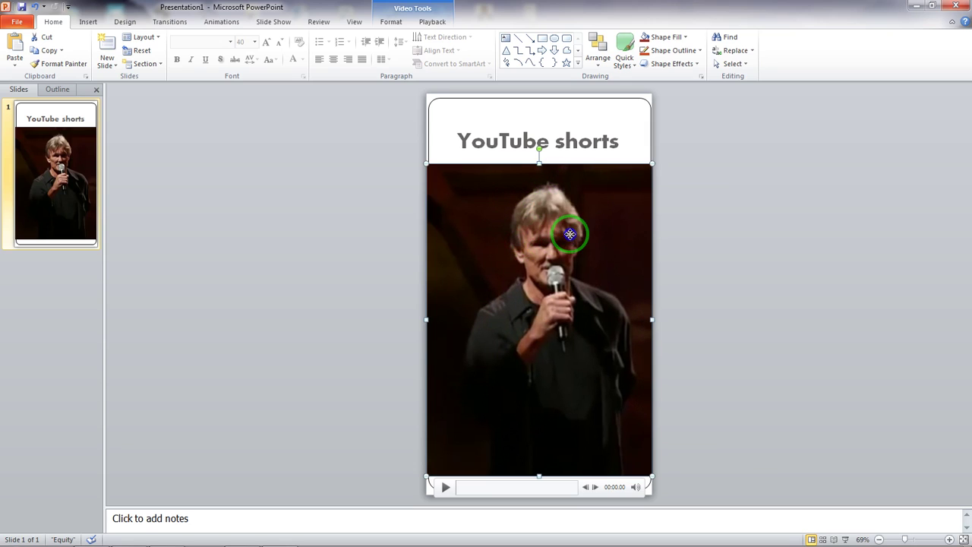
{"action": "right_click", "coordinate": [570, 234]}
{"action": "left_click", "coordinate": [553, 215]}
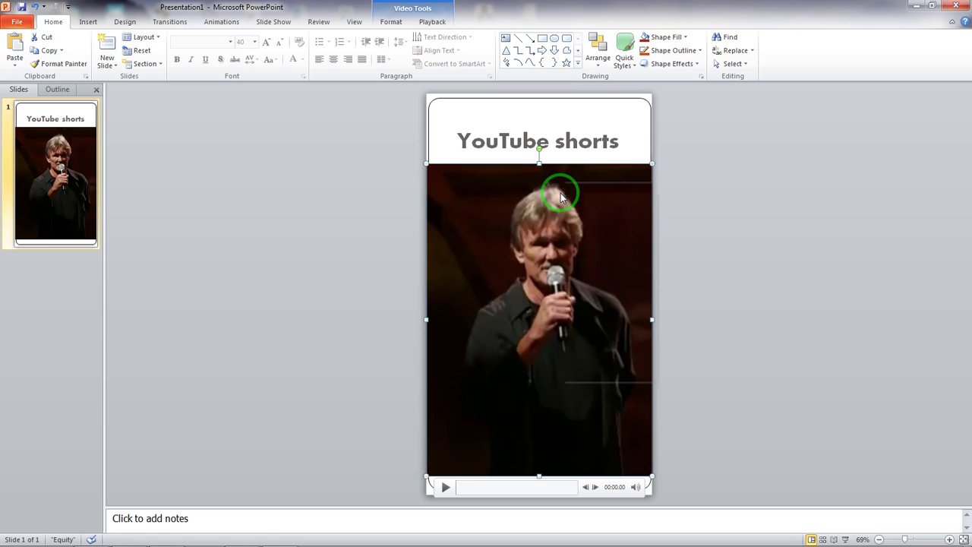
{"action": "right_click", "coordinate": [563, 193]}
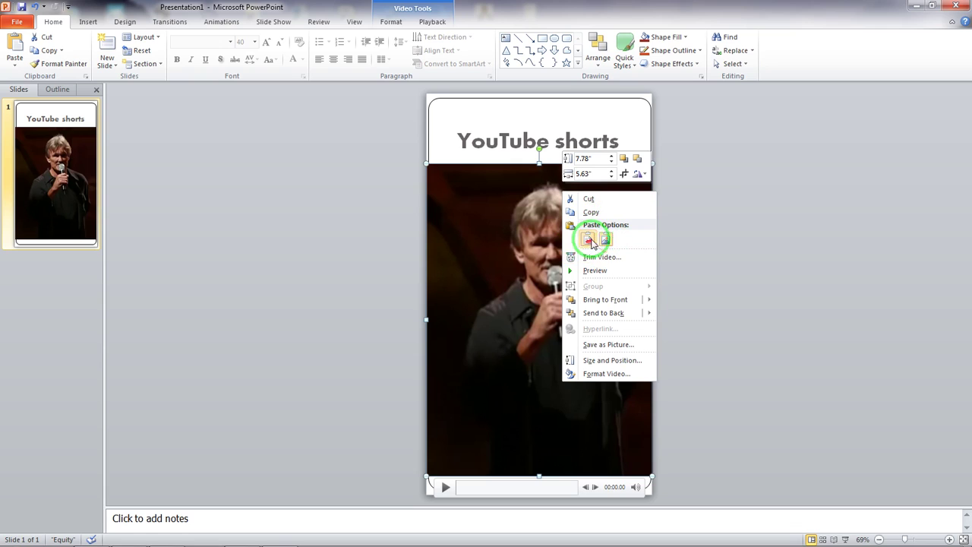
{"action": "left_click", "coordinate": [605, 240]}
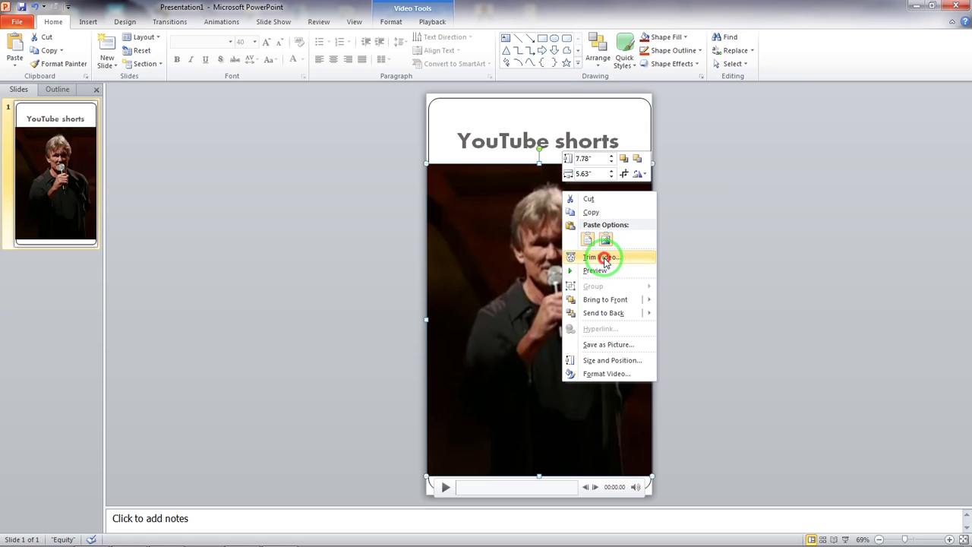
Trim the video to start at 00:20.995 and end at 00:38.795, a 17.8-second clip
{"action": "left_click", "coordinate": [604, 259]}
{"action": "left_click", "coordinate": [603, 258]}
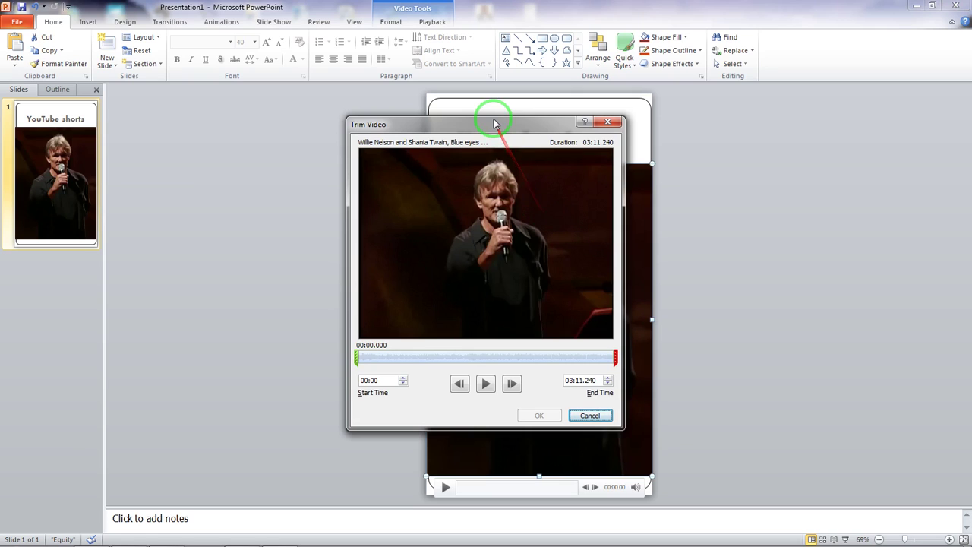
{"action": "left_click_drag", "start_coordinate": [493, 125], "coordinate": [287, 97]}
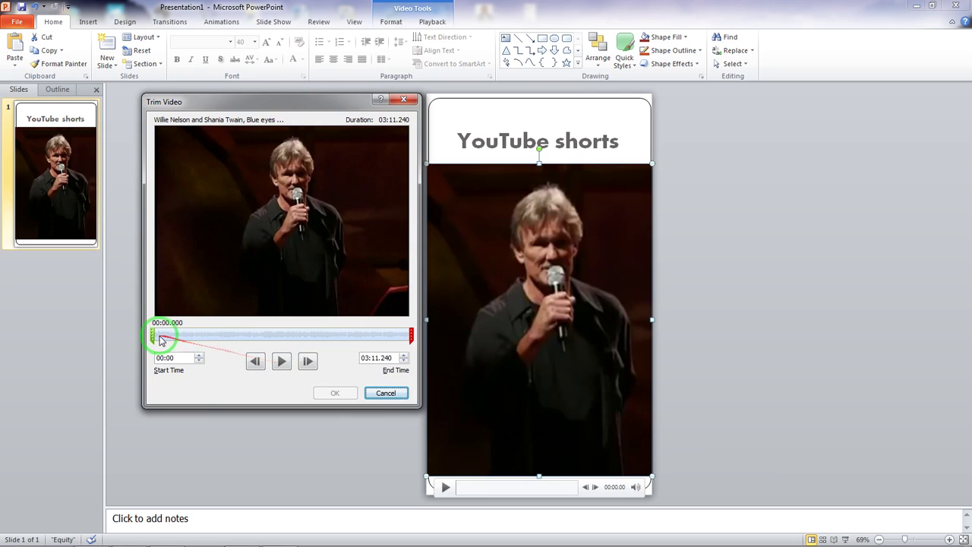
{"action": "mouse_move", "coordinate": [154, 336]}
{"action": "left_mouse_down"}
{"action": "mouse_move", "coordinate": [250, 339]}
{"action": "mouse_move", "coordinate": [236, 338]}
{"action": "left_mouse_up"}
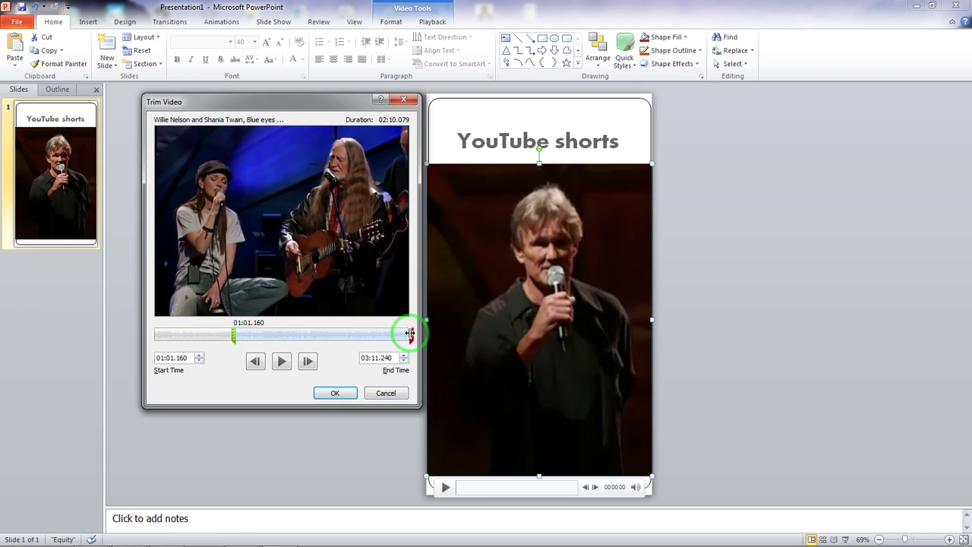
{"action": "left_click_drag", "start_coordinate": [411, 335], "coordinate": [182, 328]}
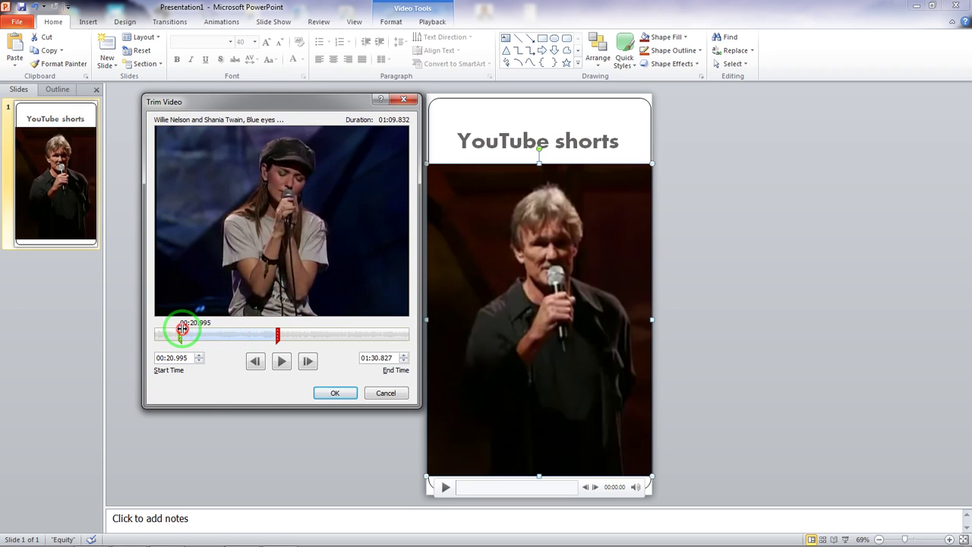
{"action": "left_click_drag", "start_coordinate": [276, 333], "coordinate": [189, 331]}
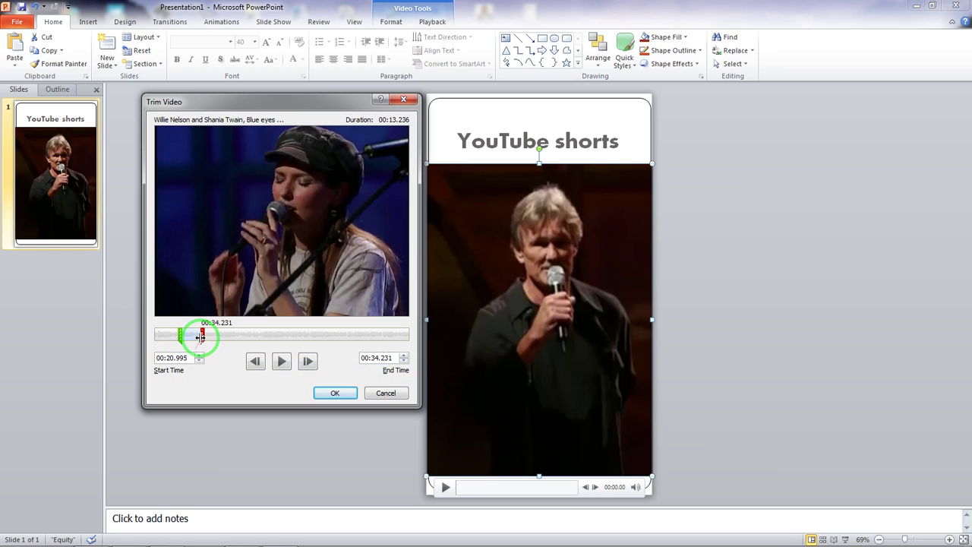
{"action": "left_click_drag", "start_coordinate": [202, 337], "coordinate": [206, 337]}
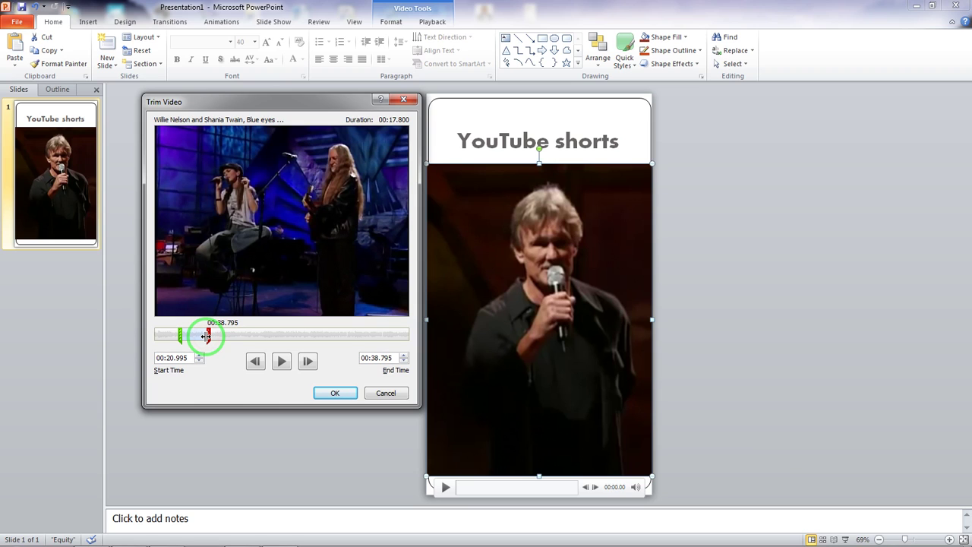
{"action": "left_click", "coordinate": [335, 392]}
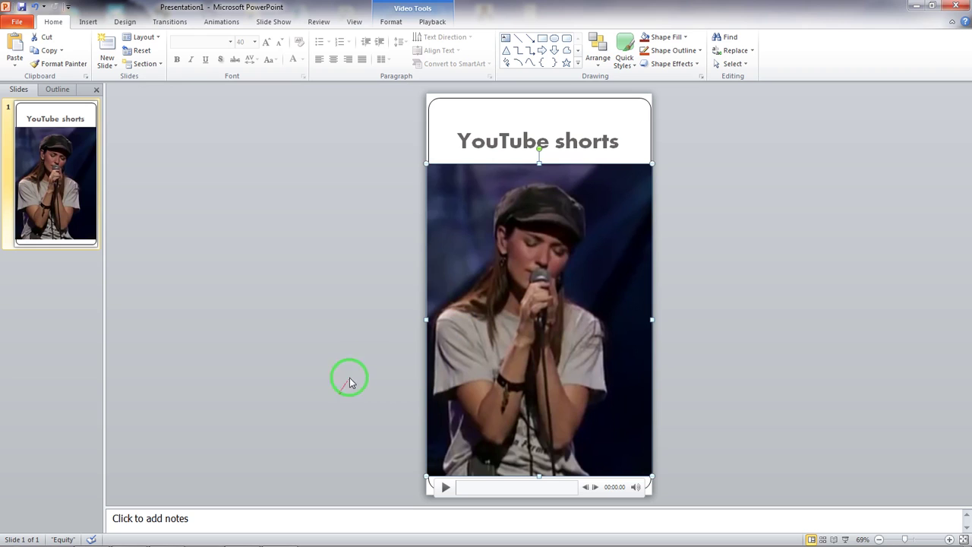
{"action": "left_click", "coordinate": [566, 280]}
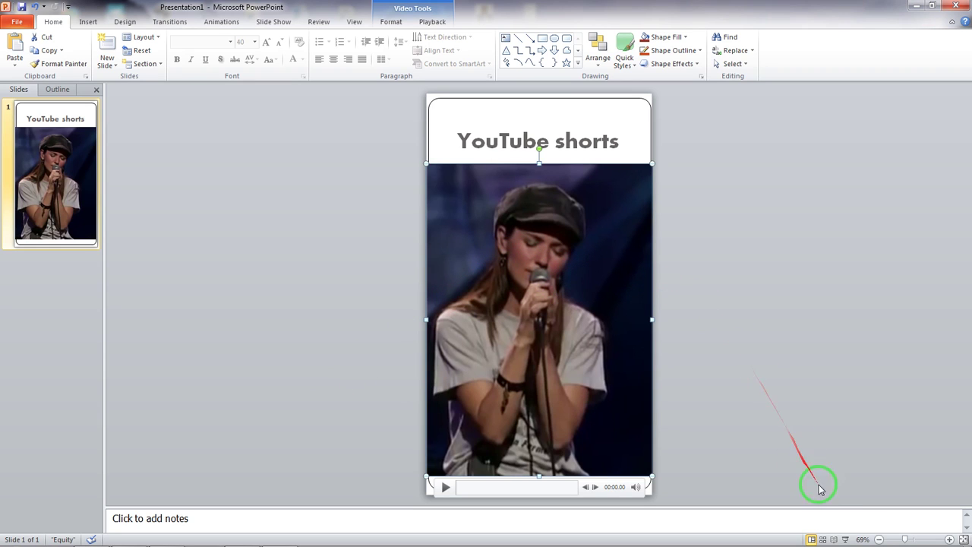
{"action": "left_click", "coordinate": [847, 540]}
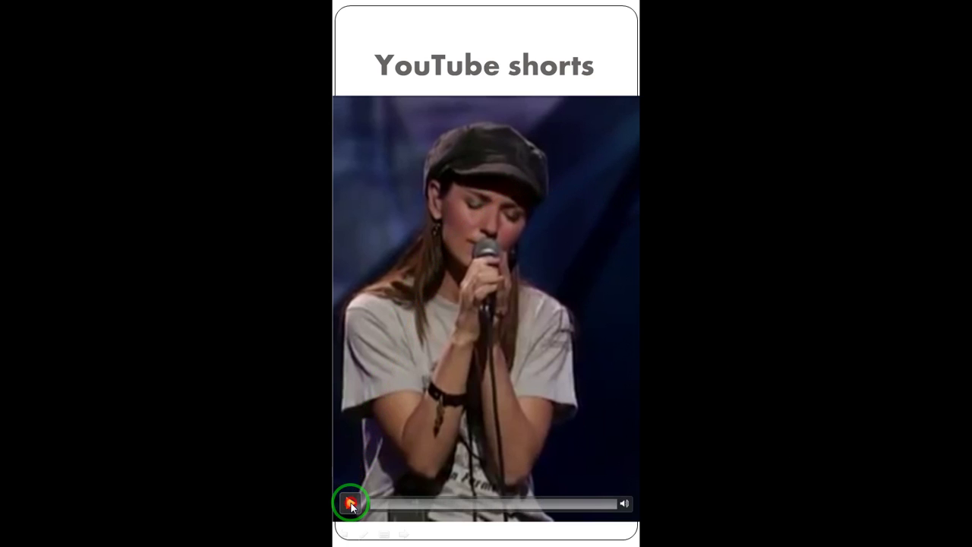
{"action": "left_click", "coordinate": [351, 503]}
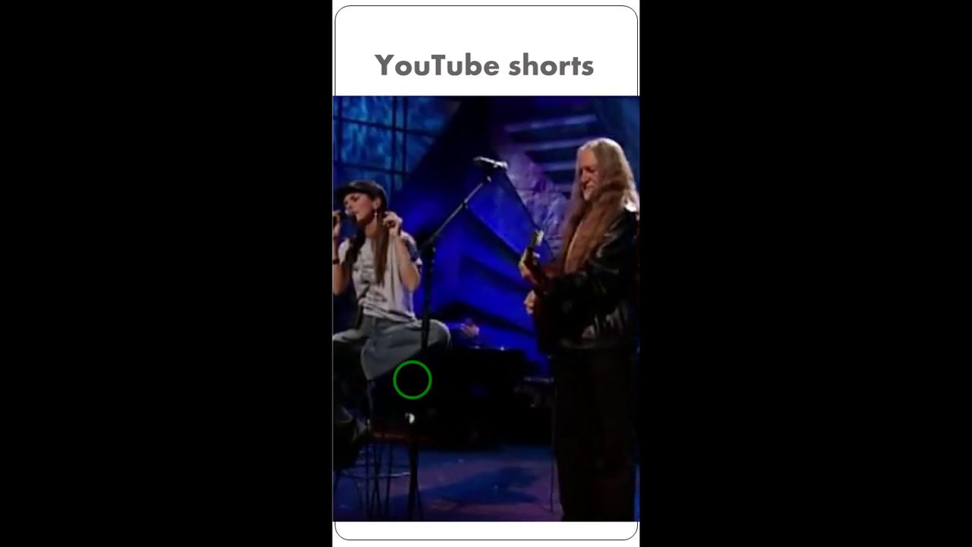
{"action": "key", "text": "Escape"}
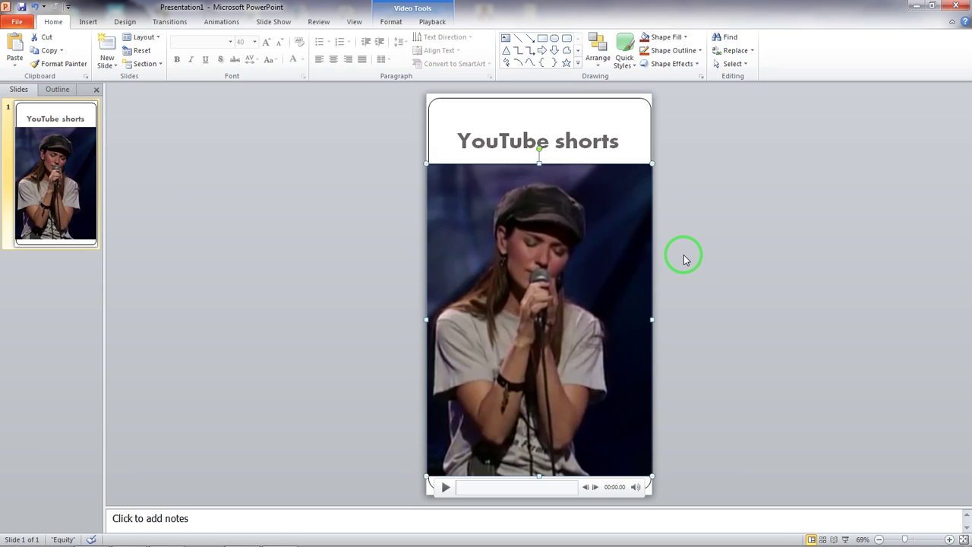
In Save As, name the file 'youtube shorts' with type Windows Media Video (*.wmv)
{"action": "left_click", "coordinate": [19, 23]}
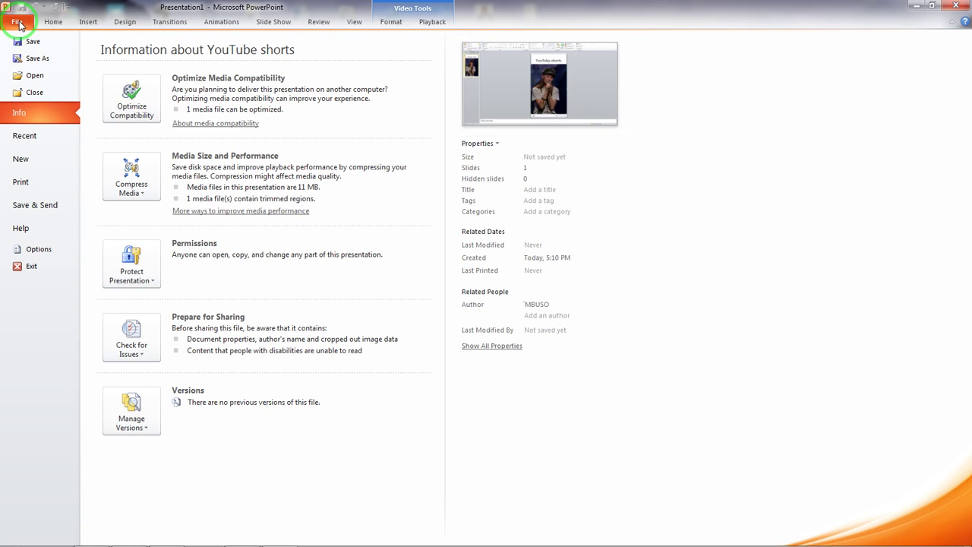
{"action": "left_click", "coordinate": [32, 61]}
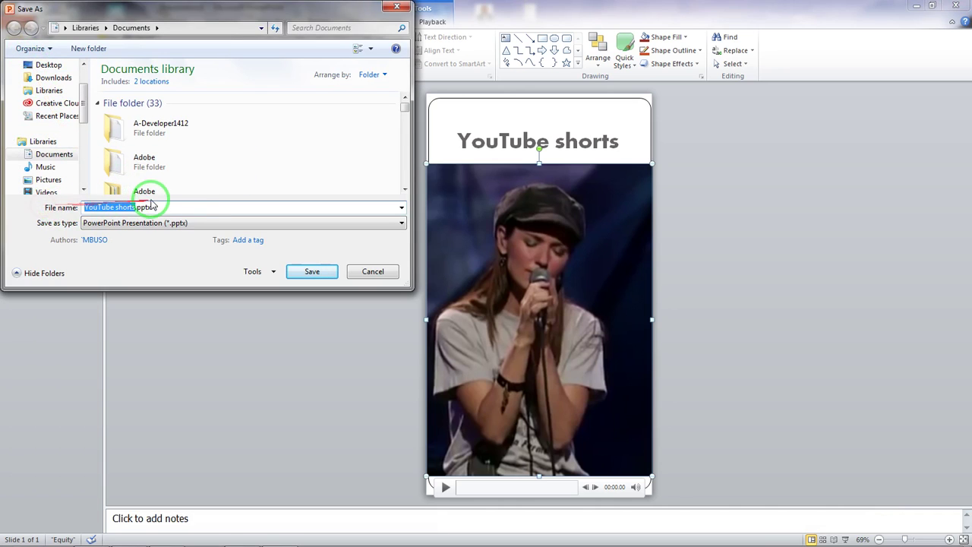
{"action": "left_click_drag", "start_coordinate": [150, 206], "coordinate": [72, 213]}
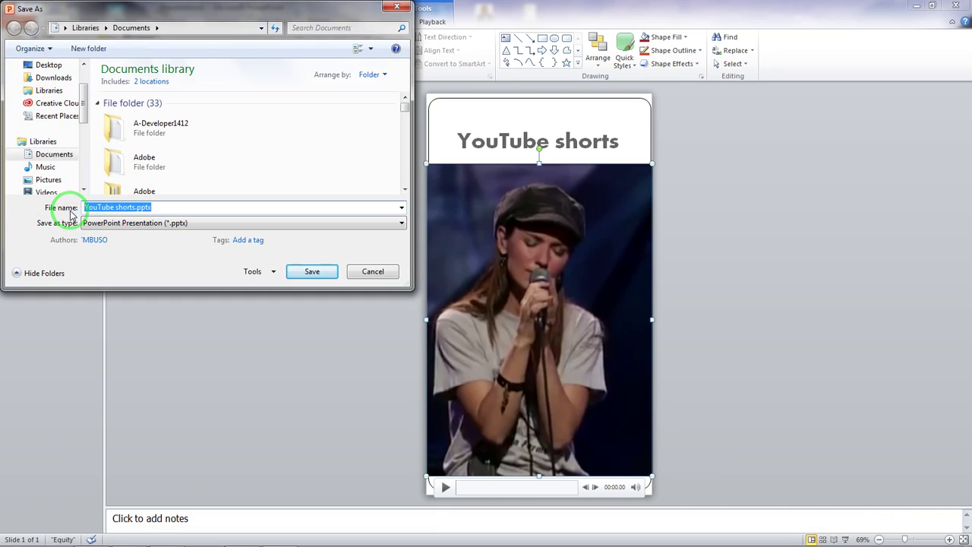
{"action": "type", "text": "yout"}
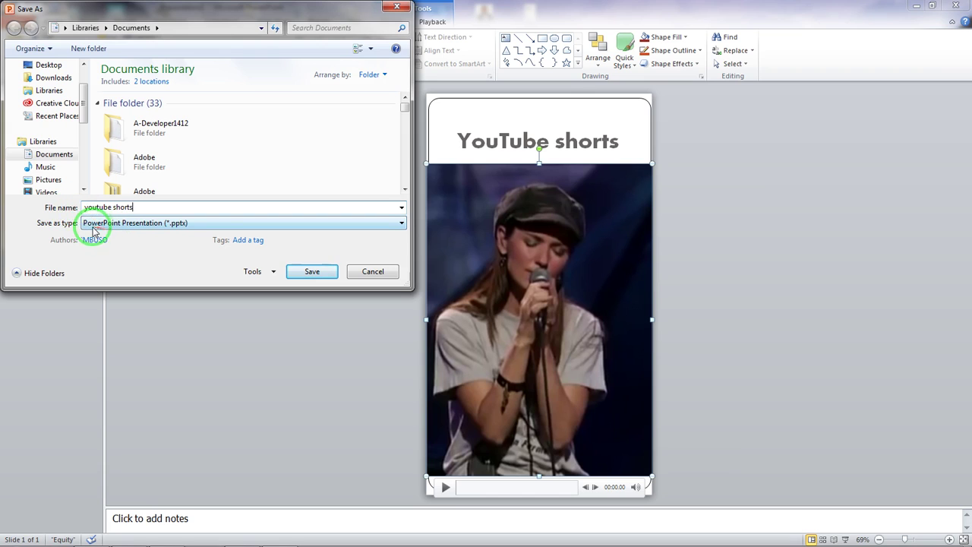
{"action": "left_click", "coordinate": [143, 225]}
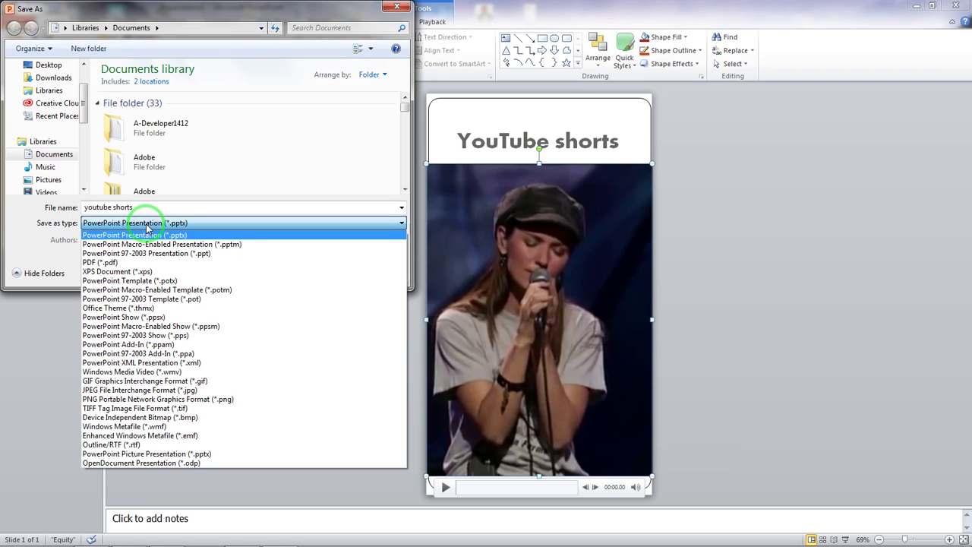
{"action": "left_click", "coordinate": [149, 370]}
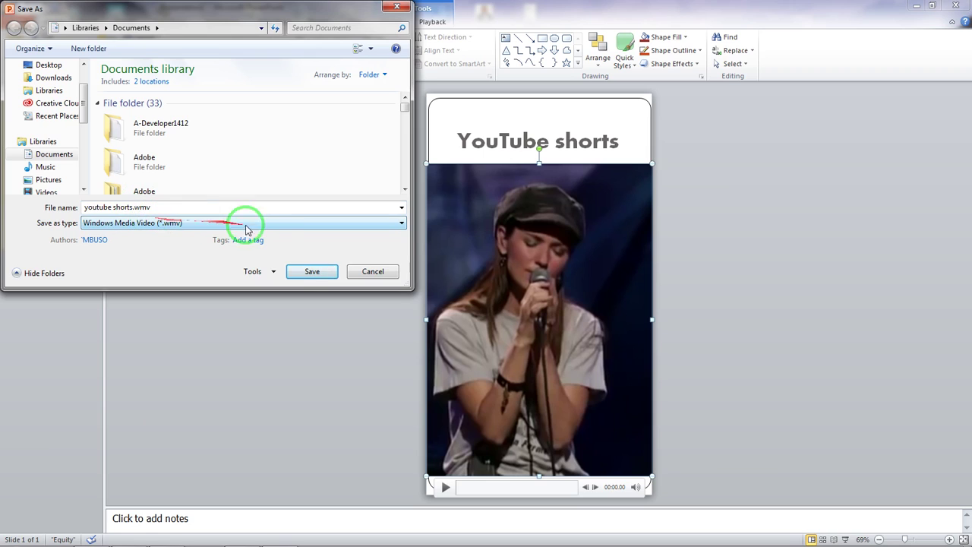
Save to start creating the video youtube shorts.wmv
{"action": "left_click", "coordinate": [307, 273]}
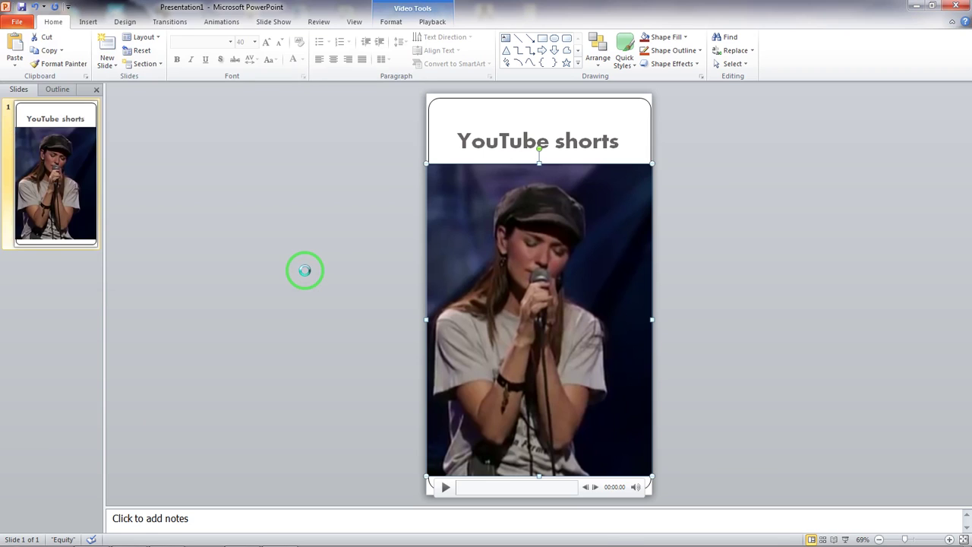